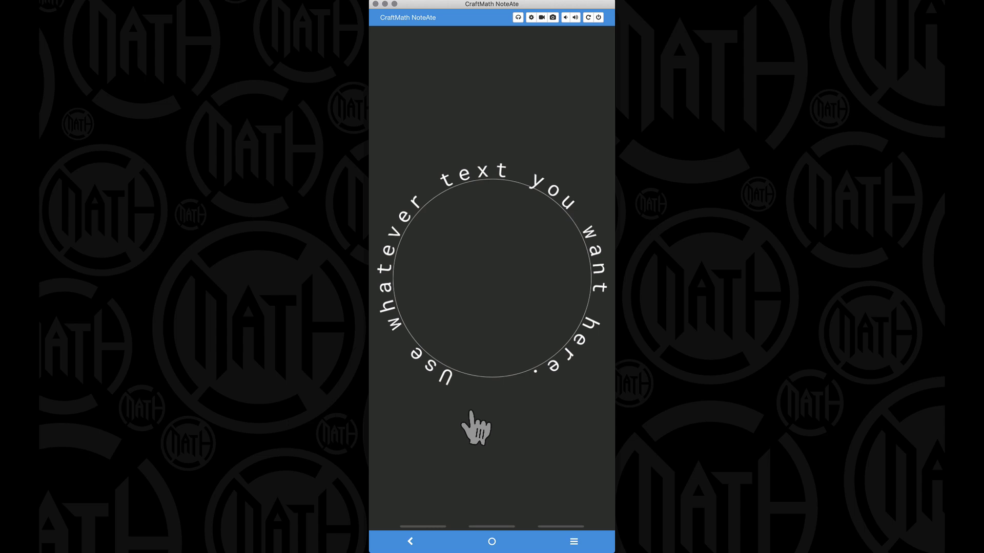
Open the Circular Text component's globals and set its font to Roboto Condensed Bold.
{"action": "left_click", "coordinate": [487, 435]}
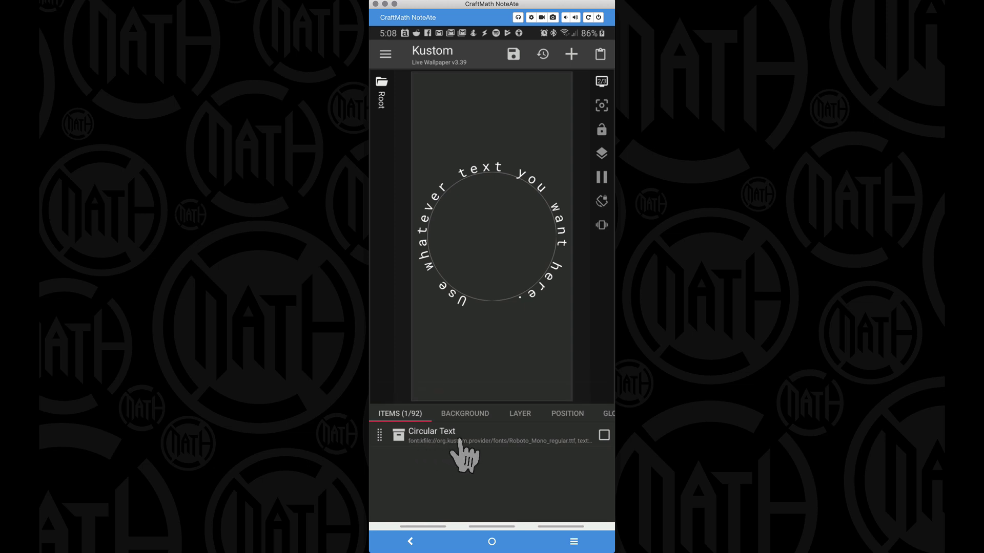
{"action": "left_click", "coordinate": [466, 449]}
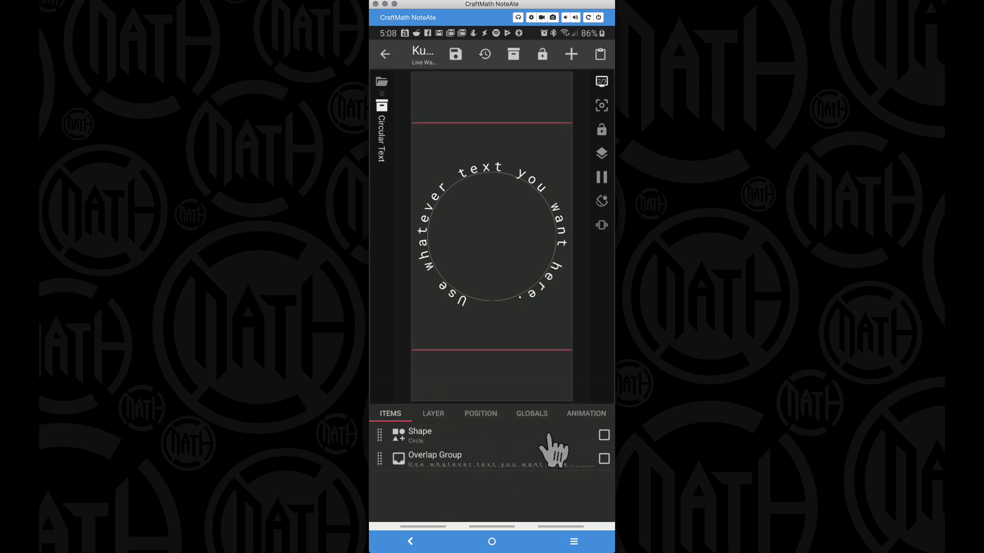
{"action": "left_click", "coordinate": [532, 415]}
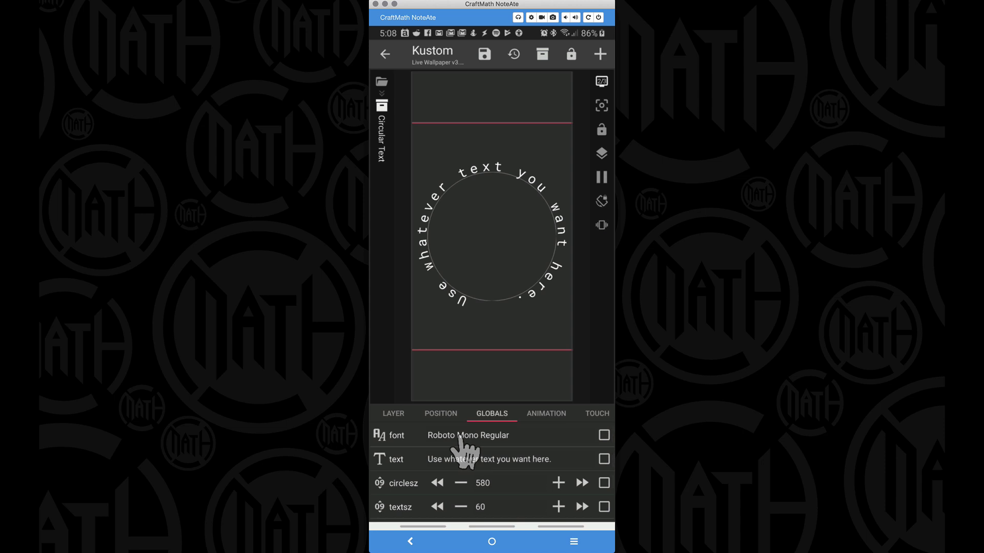
{"action": "left_click", "coordinate": [460, 436]}
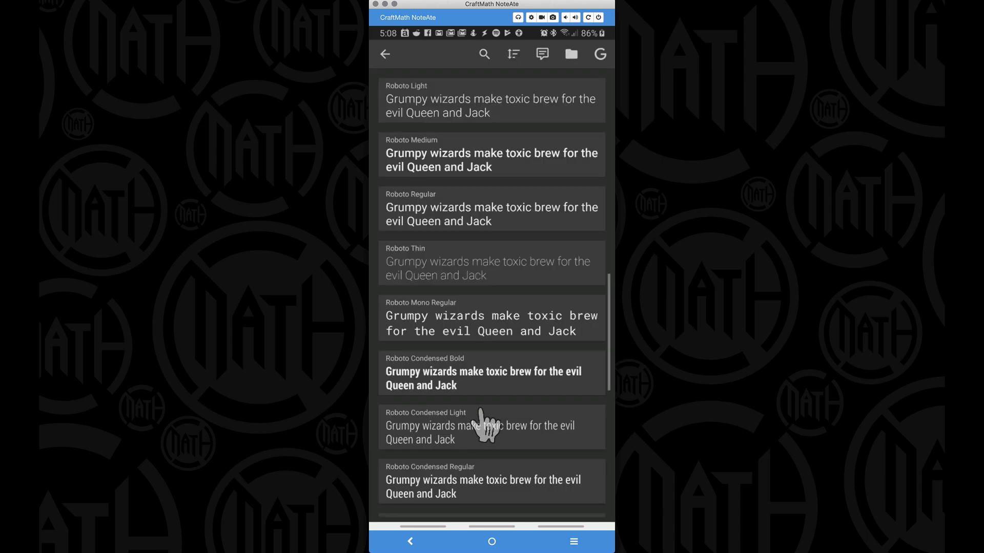
{"action": "left_click", "coordinate": [475, 409]}
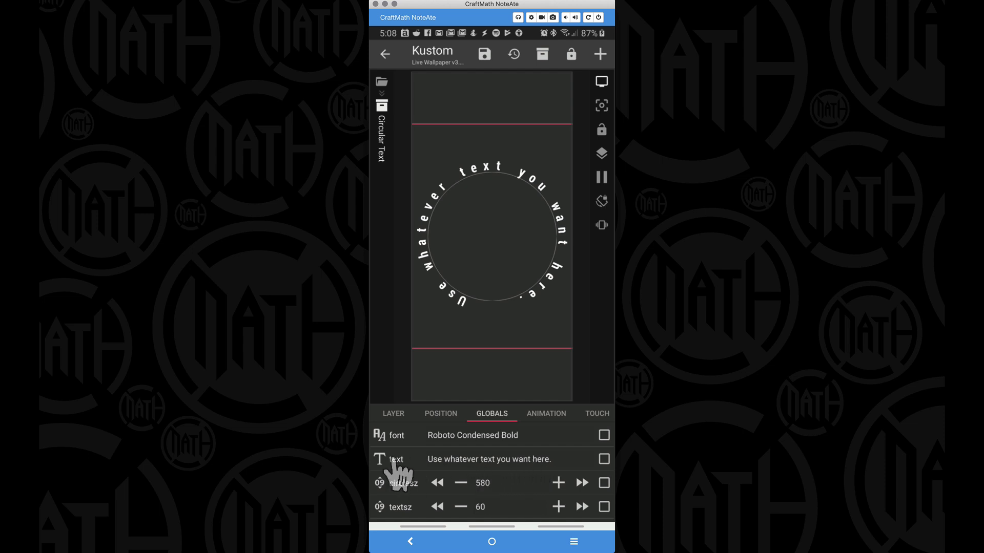
Replace the text global with the date formula $df(EEEE)$, $df(MMMM)$ $df(dd)$, $df(yyy)$.
{"action": "left_click", "coordinate": [469, 461]}
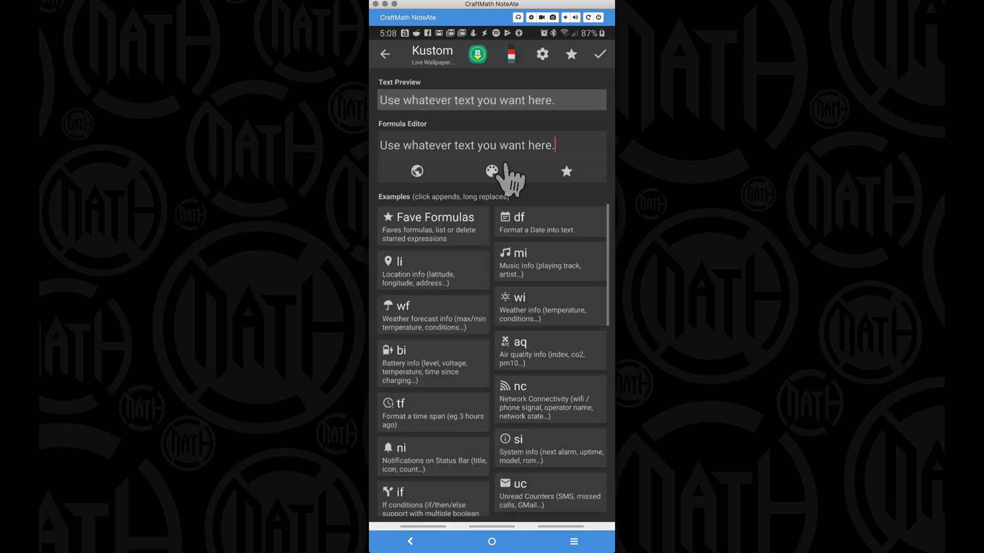
{"action": "key", "text": "ctrl+a"}
{"action": "key", "text": "BackSpace"}
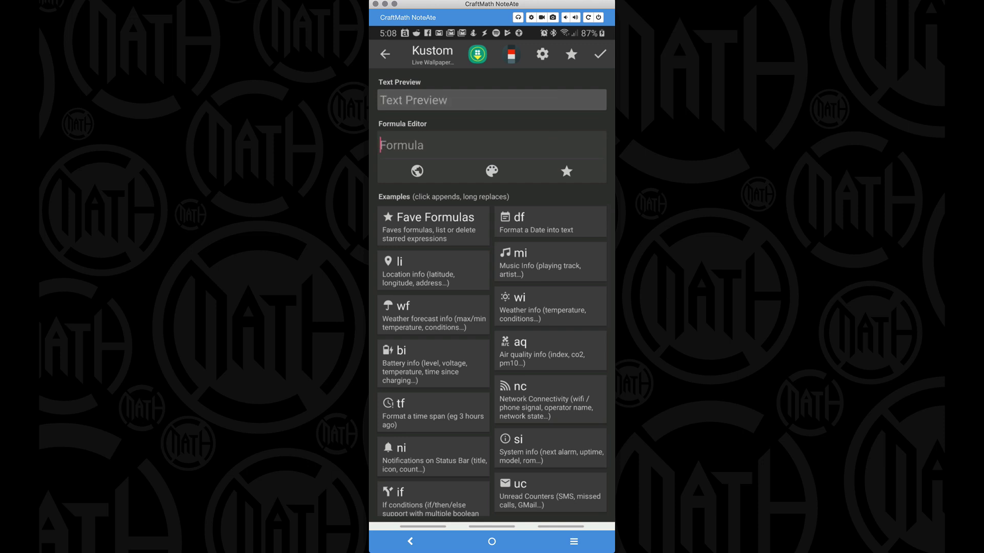
{"action": "left_click", "coordinate": [550, 228]}
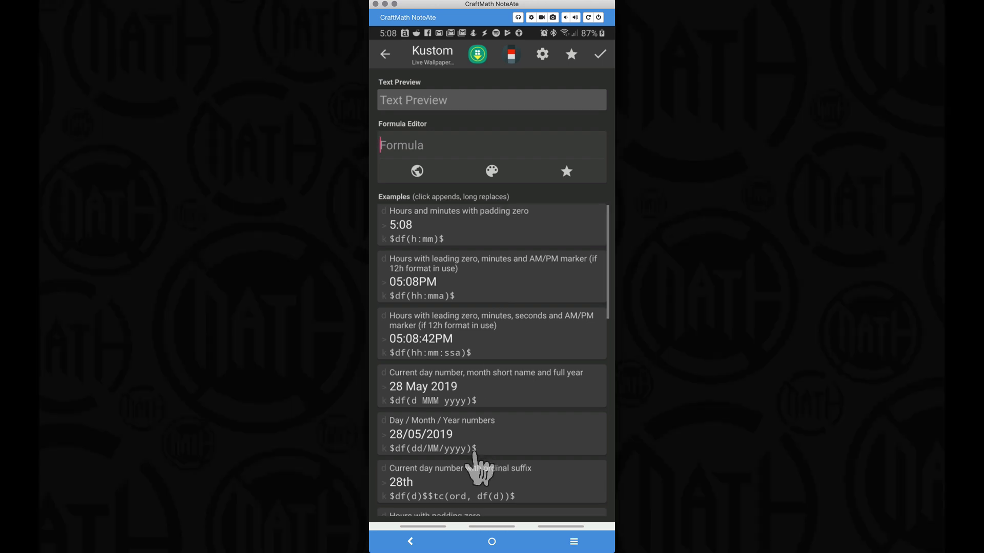
{"action": "scroll", "coordinate": [487, 469], "scroll_direction": "down", "scroll_amount": 10}
{"action": "left_click", "coordinate": [423, 252]}
{"action": "left_click", "coordinate": [422, 336]}
{"action": "scroll", "coordinate": [466, 280], "scroll_direction": "up", "scroll_amount": 2}
{"action": "left_click", "coordinate": [467, 276]}
{"action": "scroll", "coordinate": [467, 315], "scroll_direction": "down", "scroll_amount": 5}
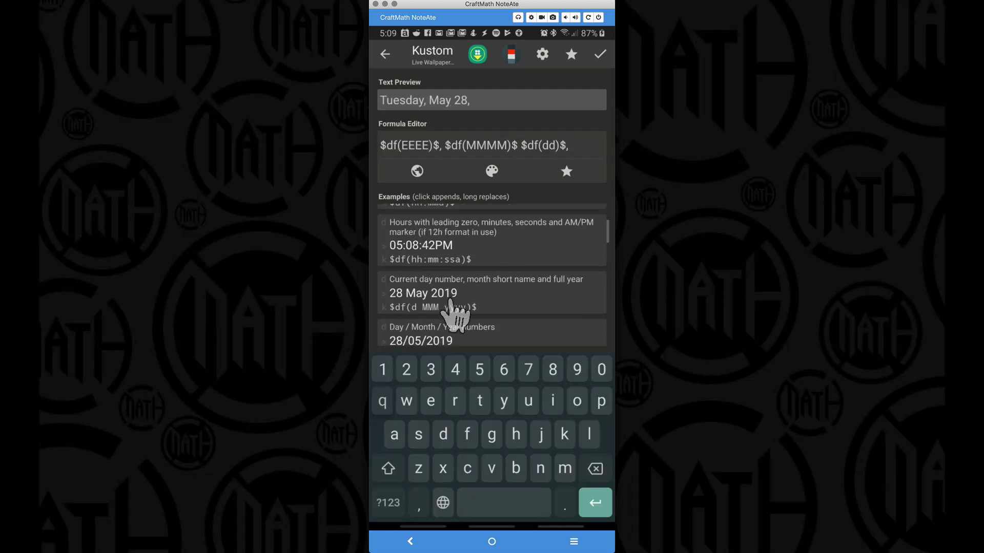
{"action": "type", "text": "$df(yyy)$"}
{"action": "left_click", "coordinate": [599, 53]}
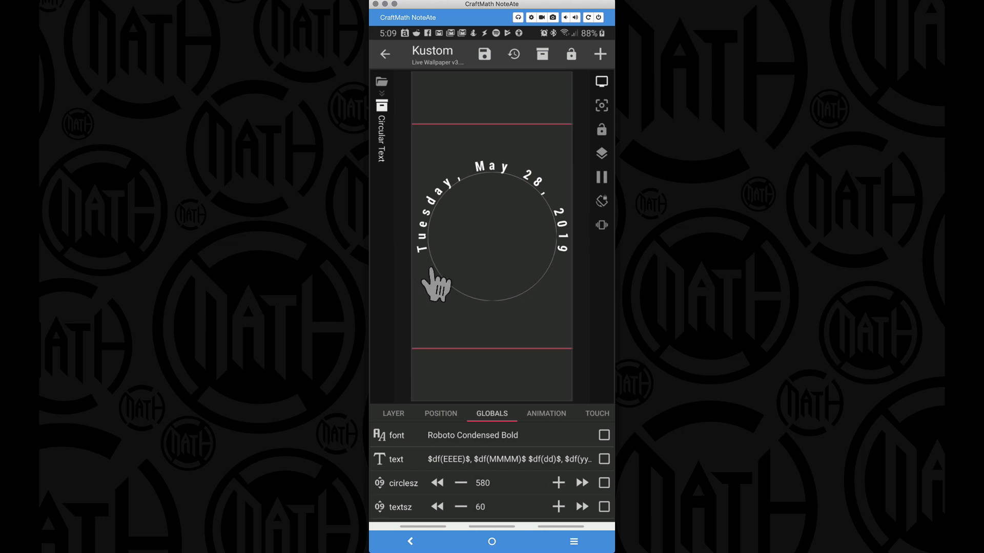
Add the a1d date offset to the EEEE weekday and dd day functions in the text formula.
{"action": "left_click", "coordinate": [505, 460]}
{"action": "left_click", "coordinate": [429, 149]}
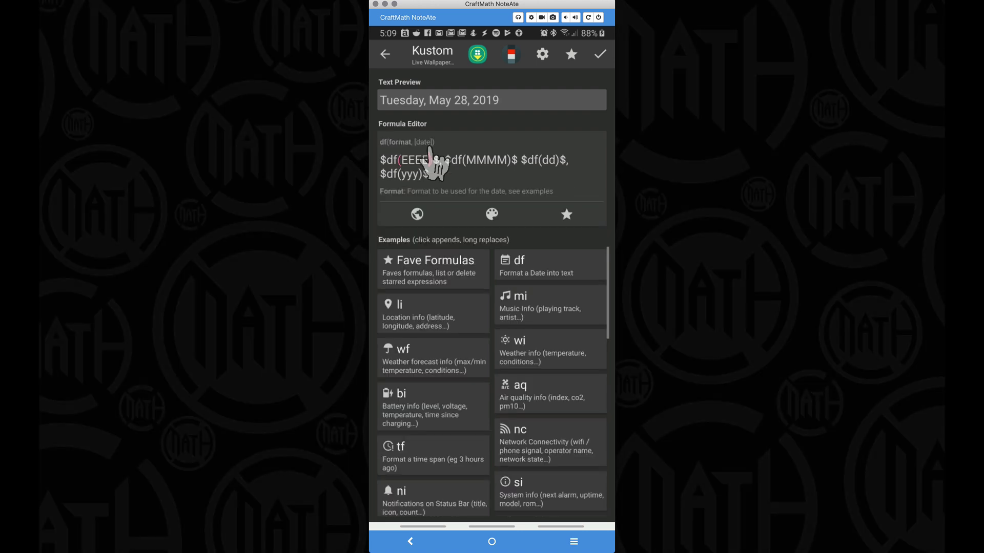
{"action": "type", "text": ","}
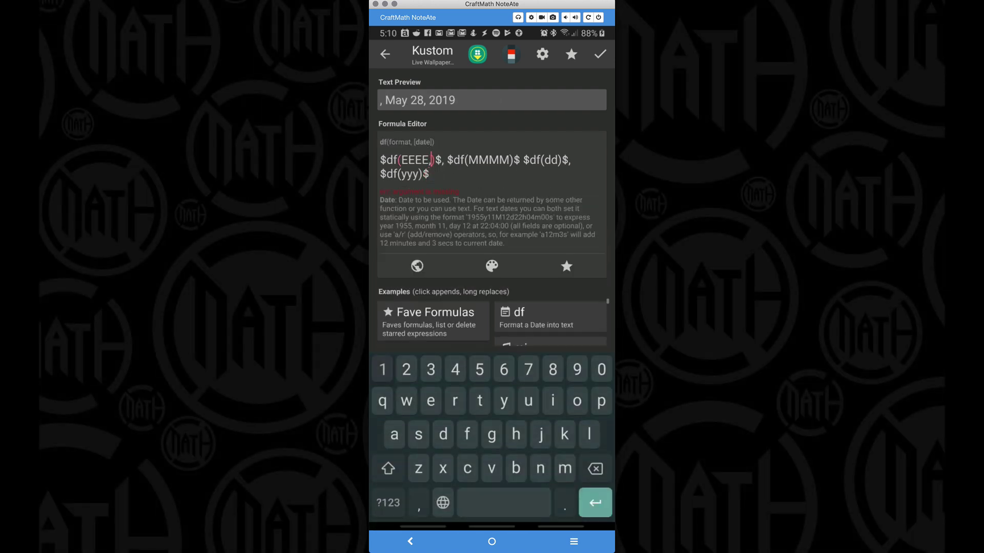
{"action": "type", "text": "a1d"}
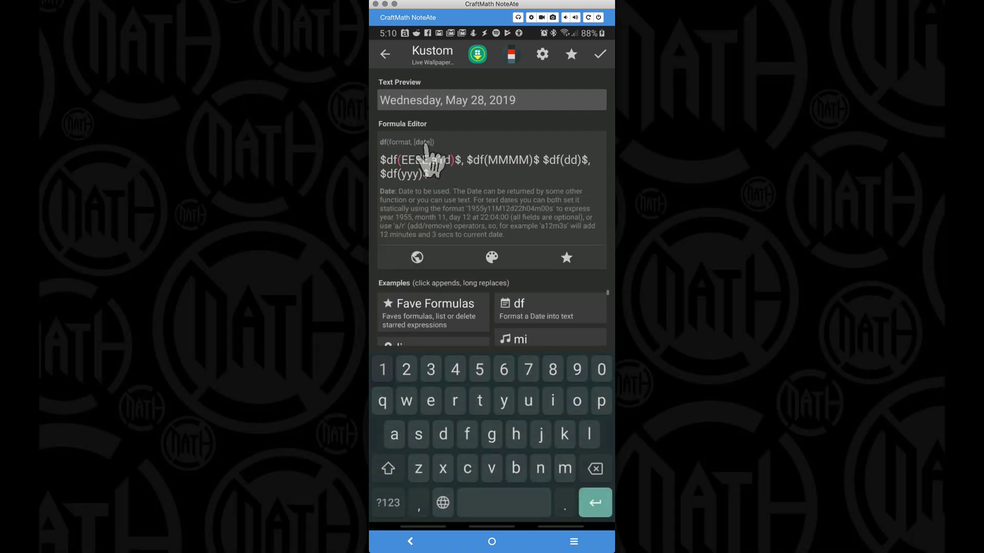
{"action": "left_click", "coordinate": [577, 163]}
{"action": "type", "text": ",a1d"}
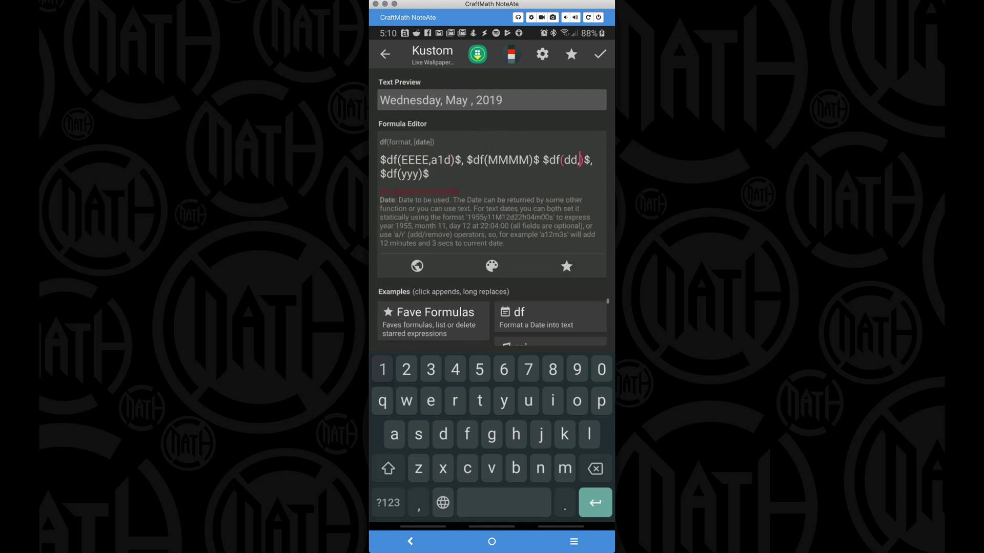
{"action": "left_click", "coordinate": [600, 55]}
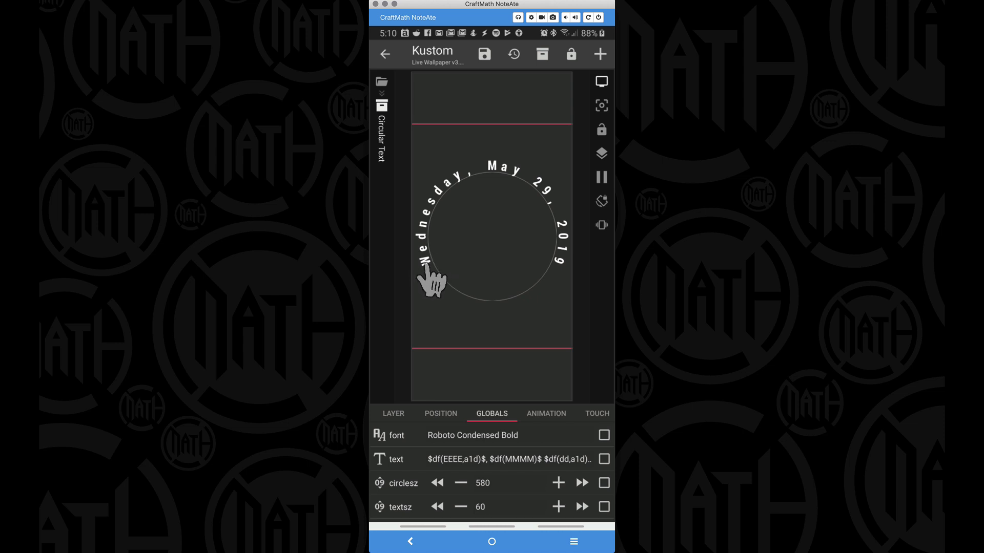
{"action": "left_click", "coordinate": [518, 460]}
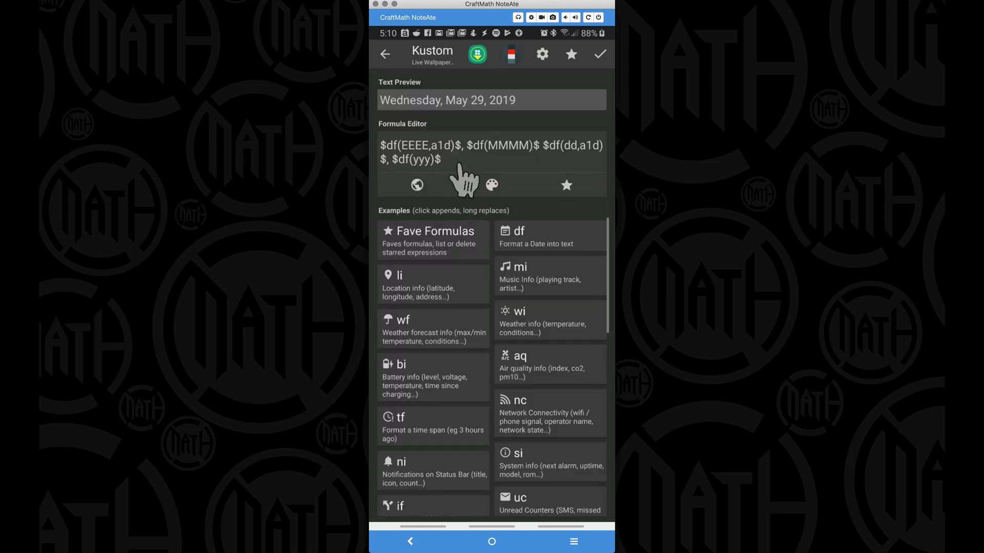
{"action": "left_click", "coordinate": [459, 165]}
{"action": "key", "text": "BackSpace"}
{"action": "key", "text": "BackSpace"}
{"action": "key", "text": "BackSpace"}
{"action": "key", "text": "BackSpace"}
{"action": "key", "text": "BackSpace"}
{"action": "key", "text": "BackSpace"}
{"action": "key", "text": "BackSpace"}
{"action": "key", "text": "BackSpace"}
{"action": "key", "text": "BackSpace"}
{"action": "key", "text": "BackSpace"}
{"action": "key", "text": "BackSpace"}
{"action": "key", "text": "BackSpace"}
{"action": "key", "text": "BackSpace"}
{"action": "key", "text": "BackSpace"}
{"action": "key", "text": "BackSpace"}
{"action": "key", "text": "BackSpace"}
{"action": "key", "text": "BackSpace"}
{"action": "key", "text": "BackSpace"}
{"action": "key", "text": "BackSpace"}
{"action": "key", "text": "BackSpace"}
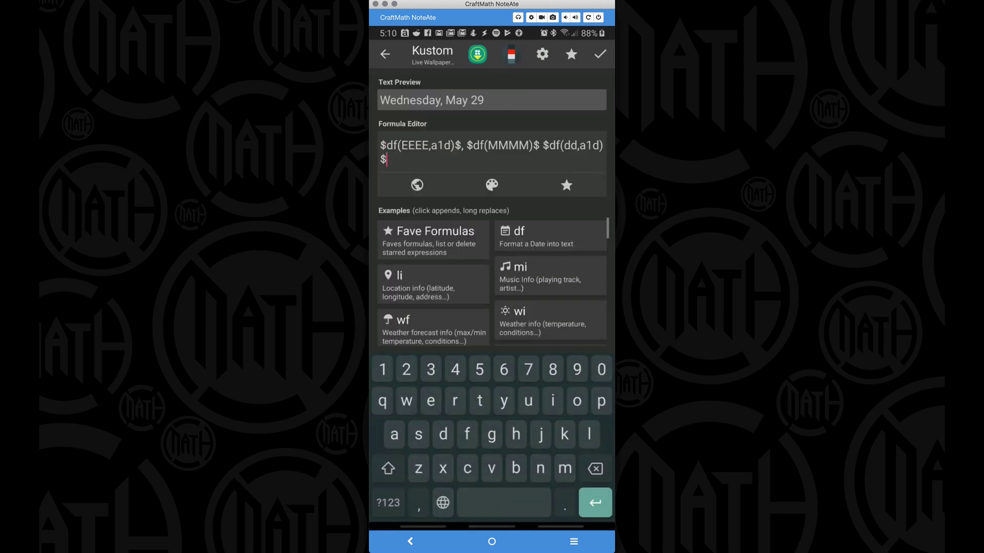
{"action": "key", "text": "BackSpace"}
{"action": "key", "text": "BackSpace"}
{"action": "key", "text": "BackSpace"}
{"action": "key", "text": "BackSpace"}
{"action": "key", "text": "BackSpace"}
{"action": "key", "text": "BackSpace"}
{"action": "key", "text": "BackSpace"}
{"action": "key", "text": "BackSpace"}
{"action": "key", "text": "BackSpace"}
{"action": "key", "text": "BackSpace"}
{"action": "key", "text": "BackSpace"}
{"action": "key", "text": "BackSpace"}
{"action": "key", "text": "BackSpace"}
{"action": "key", "text": "BackSpace"}
{"action": "key", "text": "BackSpace"}
{"action": "key", "text": "BackSpace"}
{"action": "key", "text": "BackSpace"}
{"action": "key", "text": "BackSpace"}
{"action": "key", "text": "BackSpace"}
{"action": "key", "text": "BackSpace"}
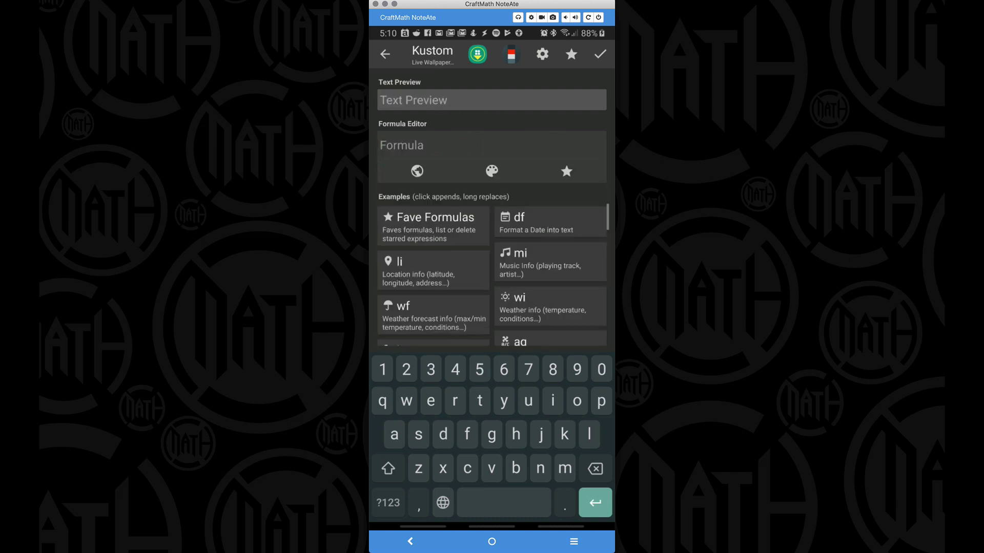
{"action": "left_click", "coordinate": [599, 54]}
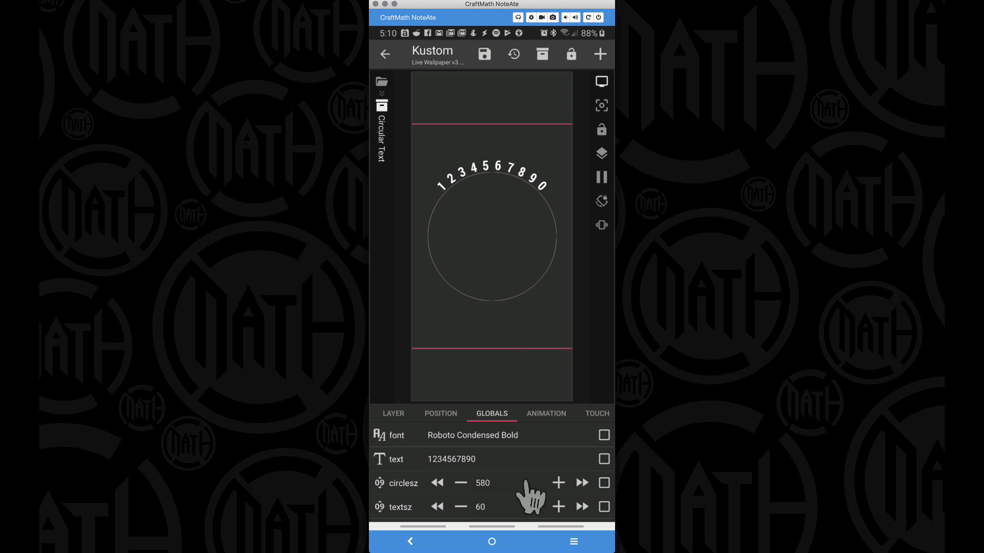
Try a larger circle size, then reduce the circlesz global to 560.
{"action": "left_click", "coordinate": [582, 483]}
{"action": "left_click", "coordinate": [582, 483]}
{"action": "left_click", "coordinate": [437, 483]}
{"action": "left_click", "coordinate": [437, 483]}
{"action": "left_click", "coordinate": [437, 483]}
{"action": "left_click", "coordinate": [437, 483]}
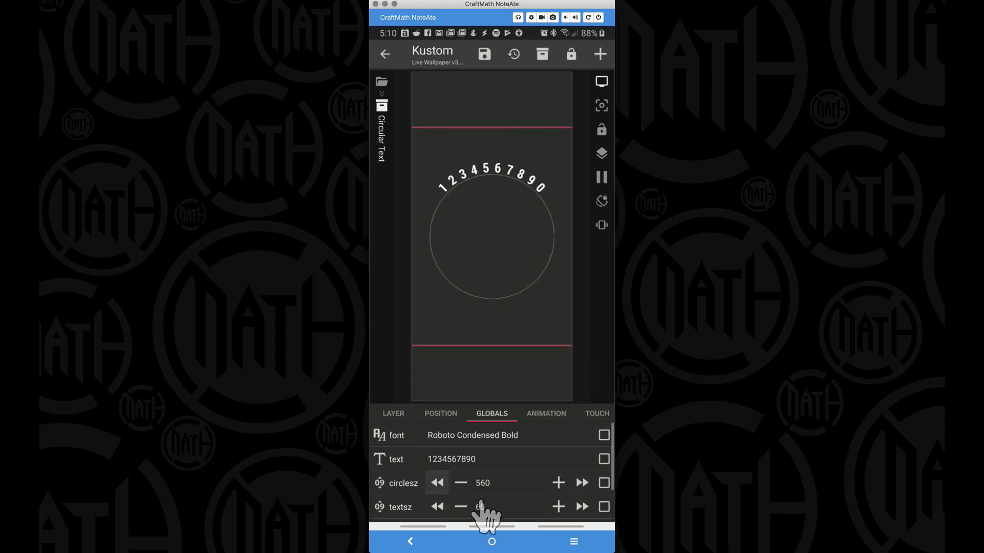
Increase the textsz global to 120.
{"action": "left_click", "coordinate": [581, 507]}
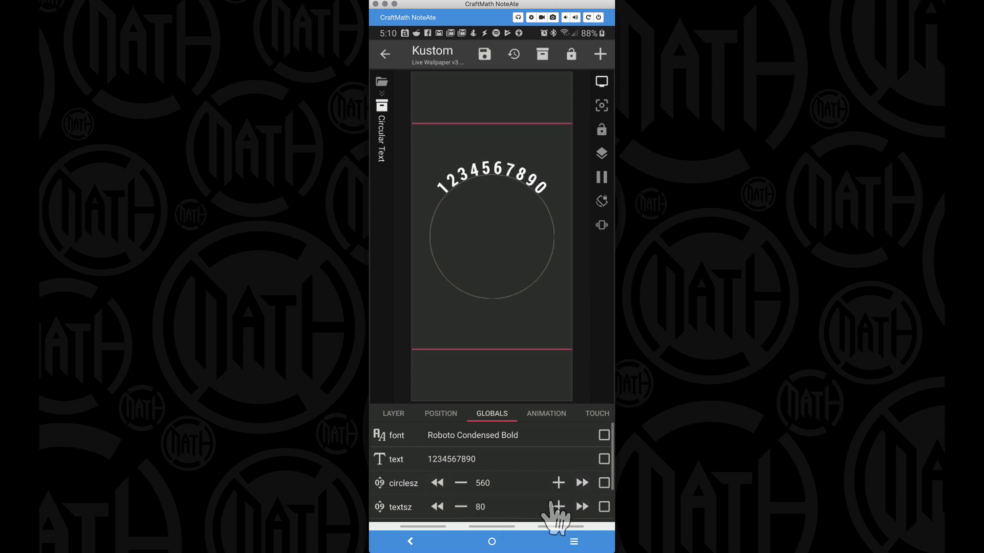
{"action": "left_click", "coordinate": [582, 508]}
{"action": "left_click", "coordinate": [581, 507]}
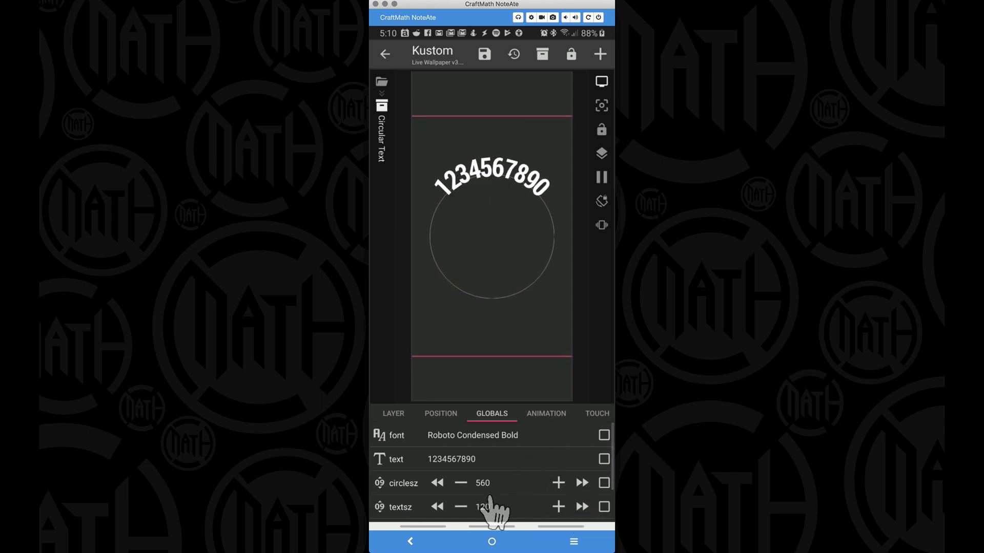
Increase the extrapad global to 130 to move the characters outward from the circle.
{"action": "scroll", "coordinate": [491, 514], "scroll_direction": "down", "scroll_amount": 2}
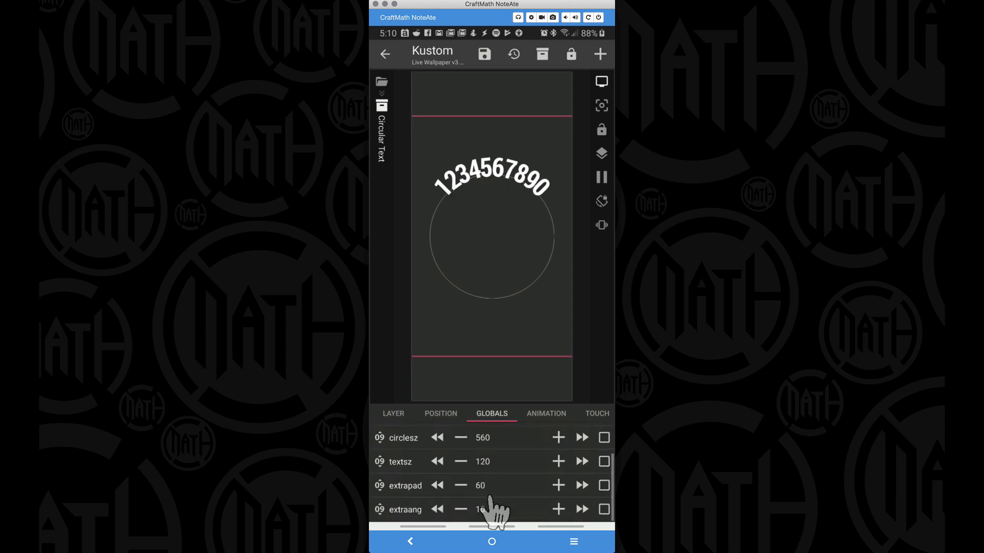
{"action": "left_click", "coordinate": [582, 485]}
{"action": "left_click", "coordinate": [582, 485]}
{"action": "left_click", "coordinate": [581, 485]}
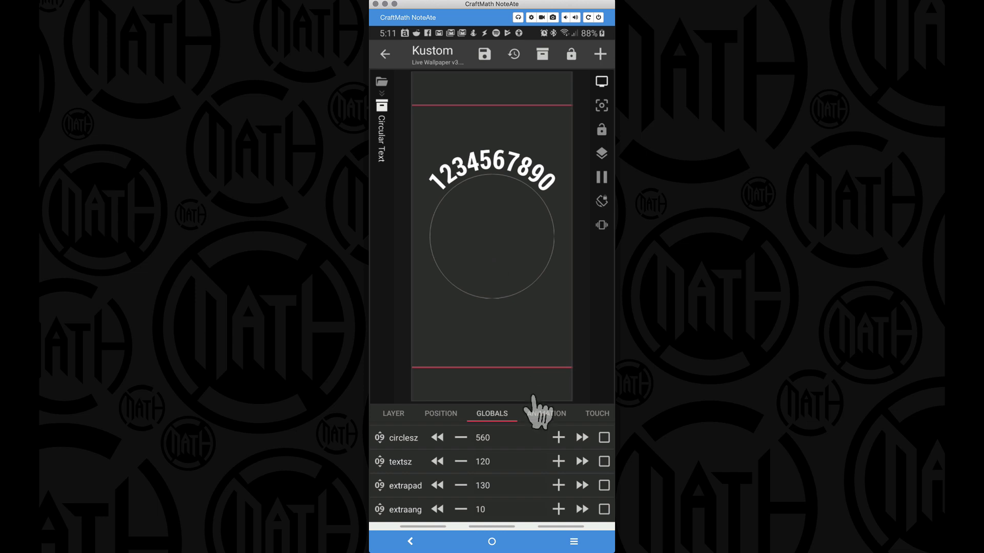
Reduce the textsz global to 90 and raise the extraang global to 20.
{"action": "left_click", "coordinate": [435, 462]}
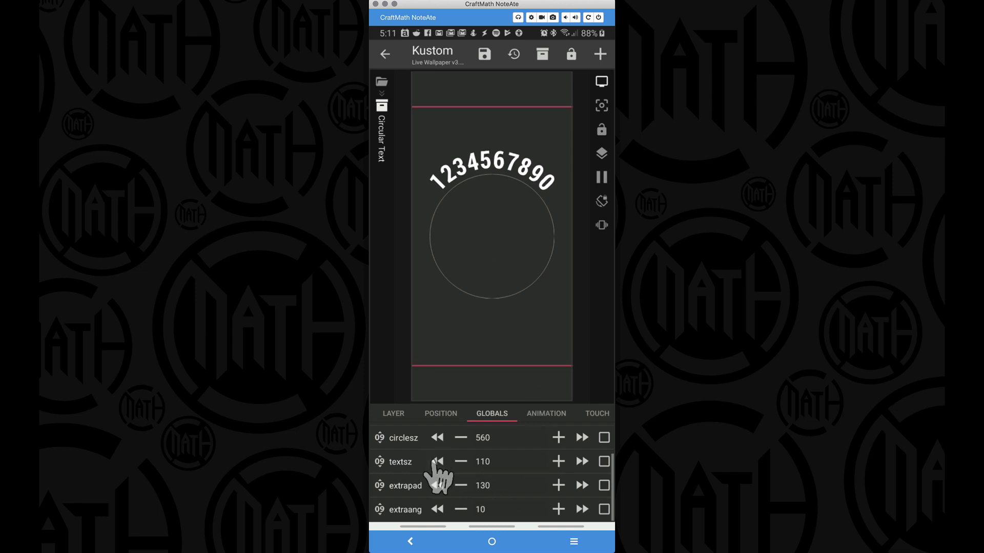
{"action": "left_click", "coordinate": [436, 462]}
{"action": "left_click", "coordinate": [436, 462]}
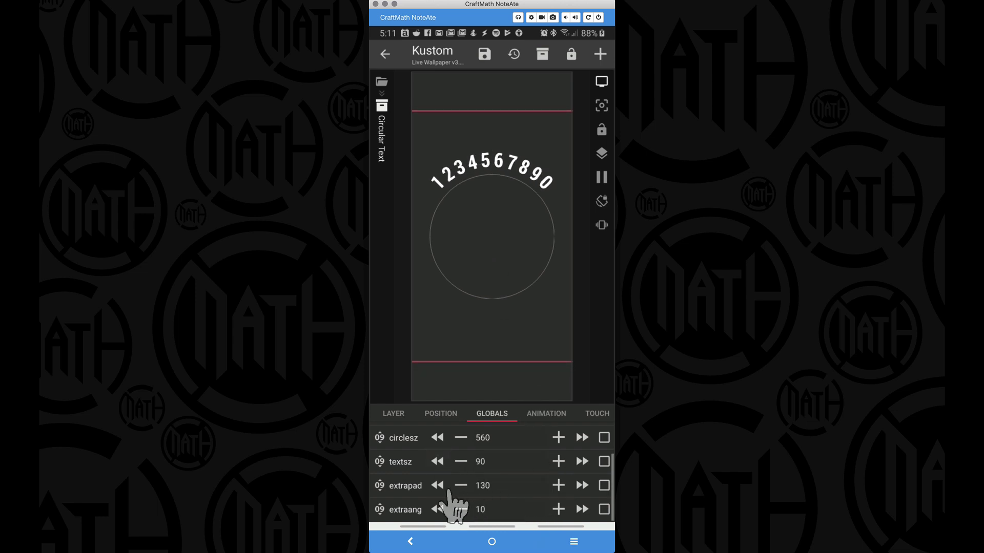
{"action": "left_click", "coordinate": [581, 510]}
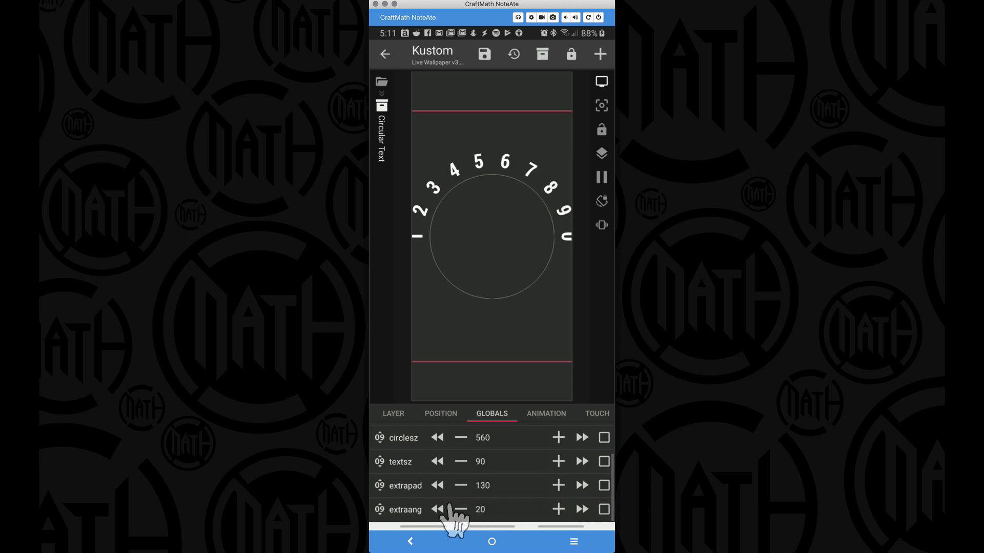
Reduce the circlesz global to 530.
{"action": "scroll", "coordinate": [469, 489], "scroll_direction": "up", "scroll_amount": 2}
{"action": "left_click", "coordinate": [430, 484]}
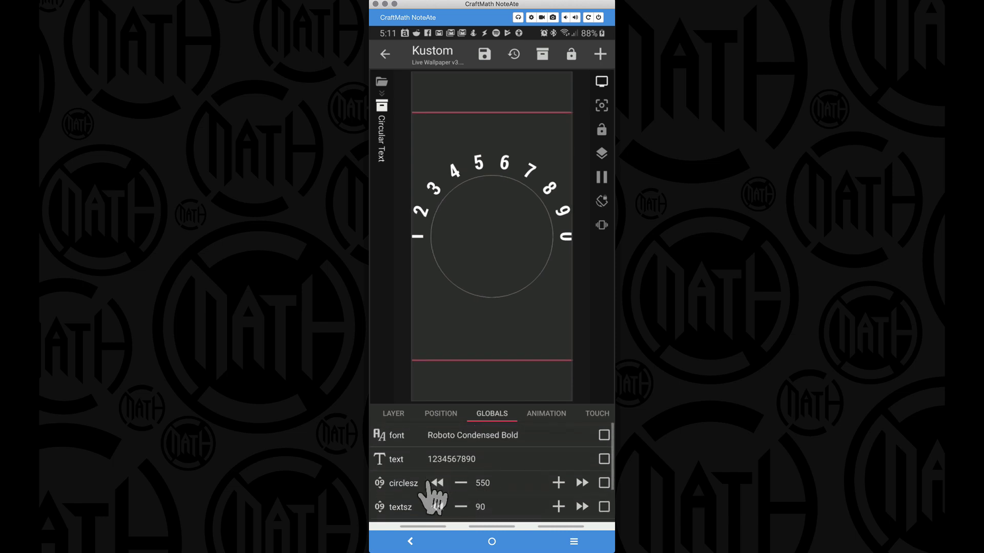
{"action": "left_click", "coordinate": [430, 484]}
{"action": "left_click", "coordinate": [431, 484]}
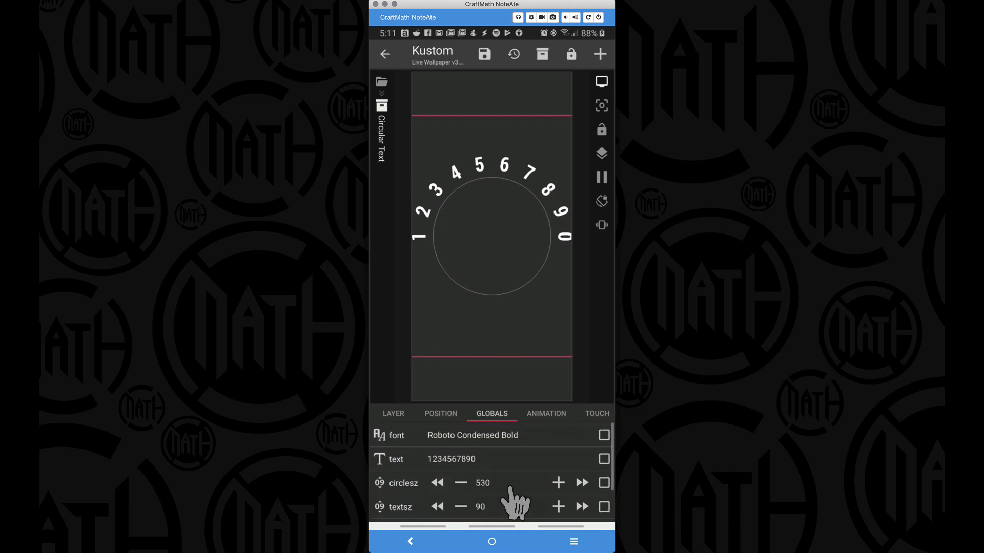
Set the extraang global to 10 and reduce the extrapad global to 80.
{"action": "scroll", "coordinate": [514, 502], "scroll_direction": "down", "scroll_amount": 2}
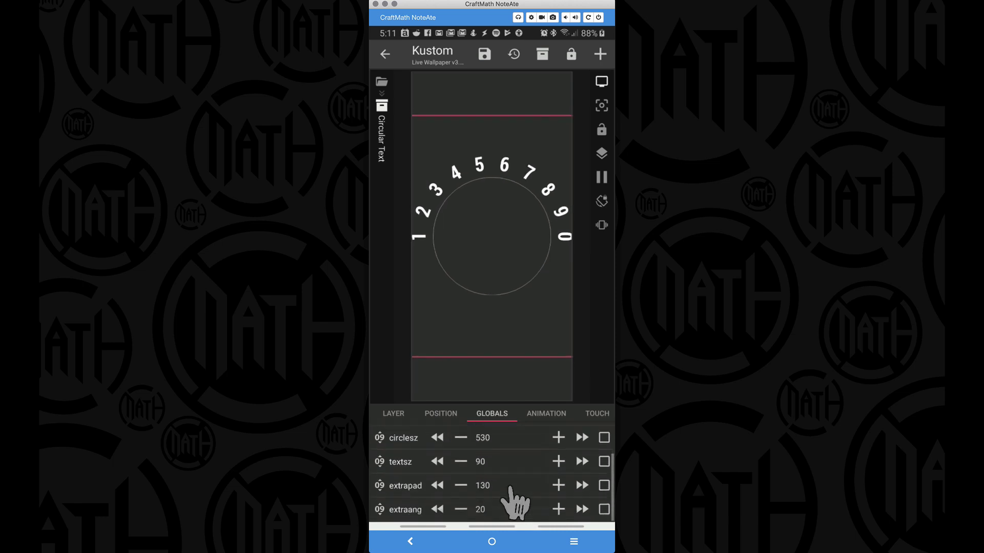
{"action": "left_click", "coordinate": [438, 509]}
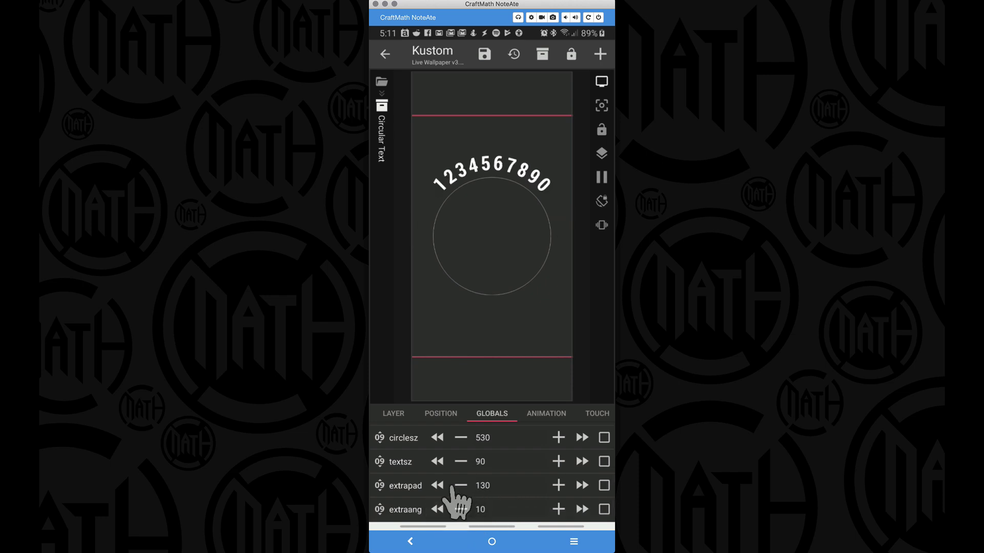
{"action": "left_click", "coordinate": [438, 485]}
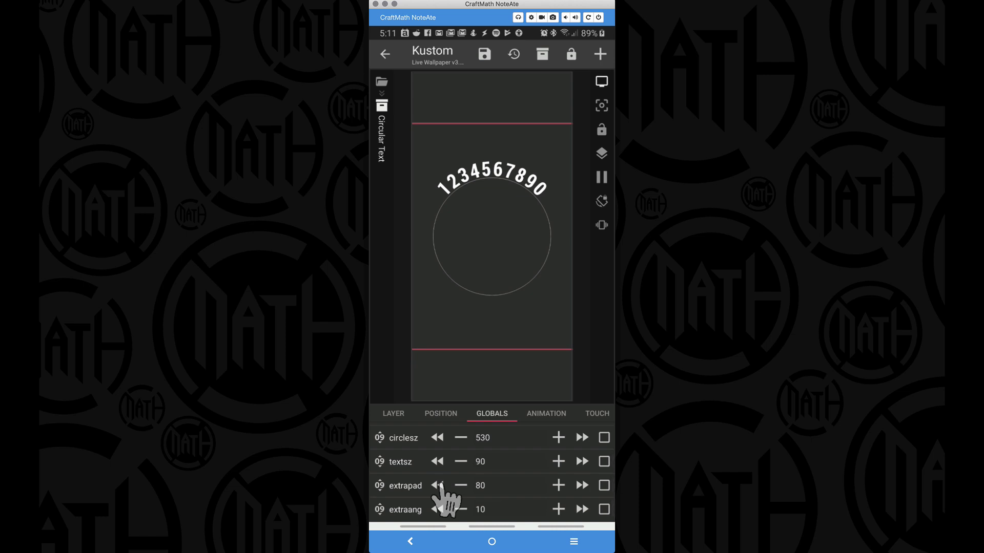
Open the Overlap Group inside the Circular Text component to view its nested items.
{"action": "scroll", "coordinate": [461, 477], "scroll_direction": "up", "scroll_amount": 2}
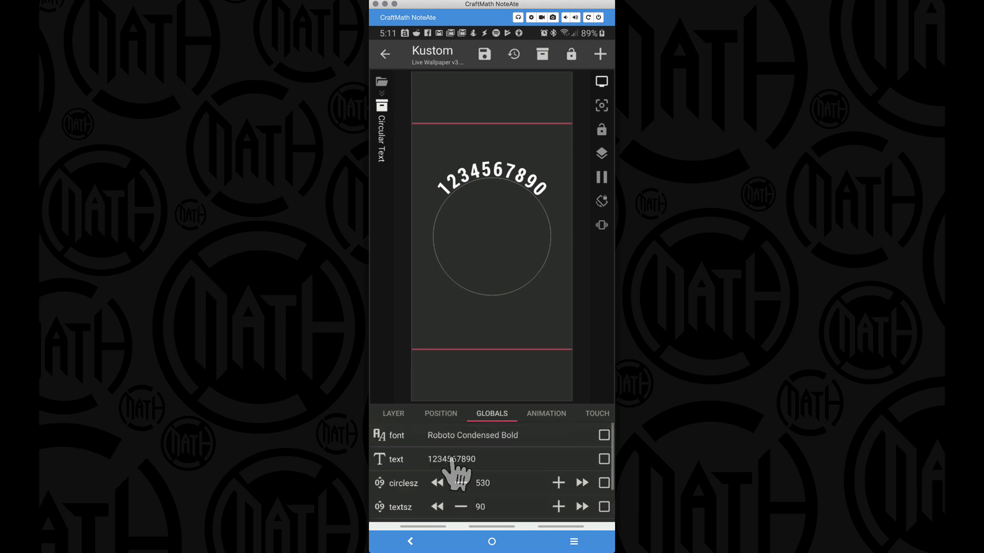
{"action": "left_click", "coordinate": [395, 415]}
{"action": "left_click", "coordinate": [394, 415]}
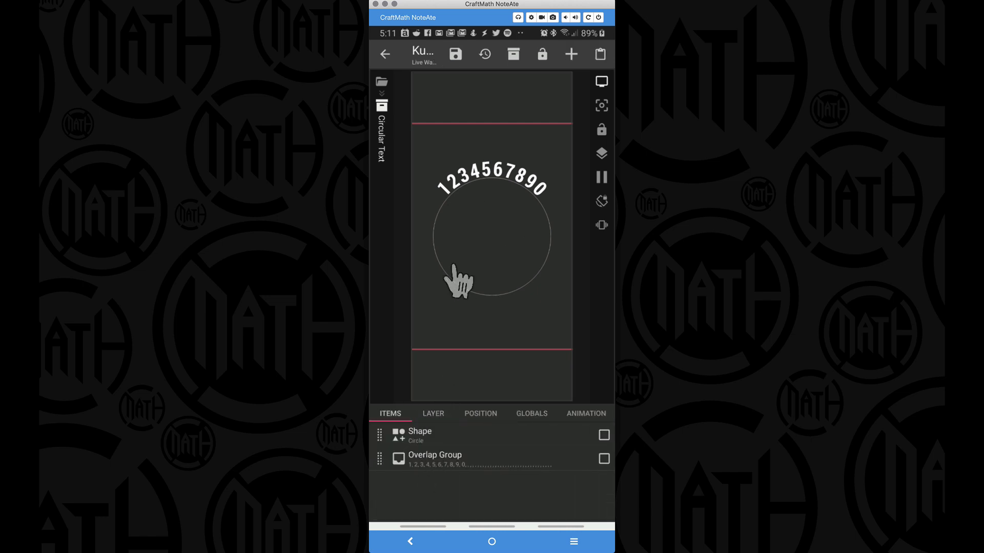
{"action": "left_click", "coordinate": [422, 461]}
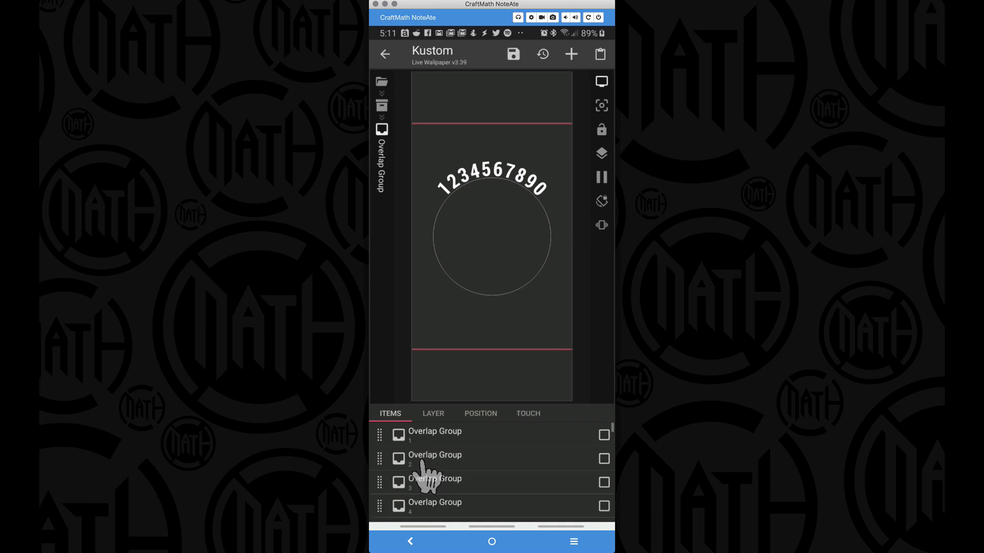
Delete all the nested Overlap Groups except the first one.
{"action": "scroll", "coordinate": [425, 474], "scroll_direction": "down", "scroll_amount": 7}
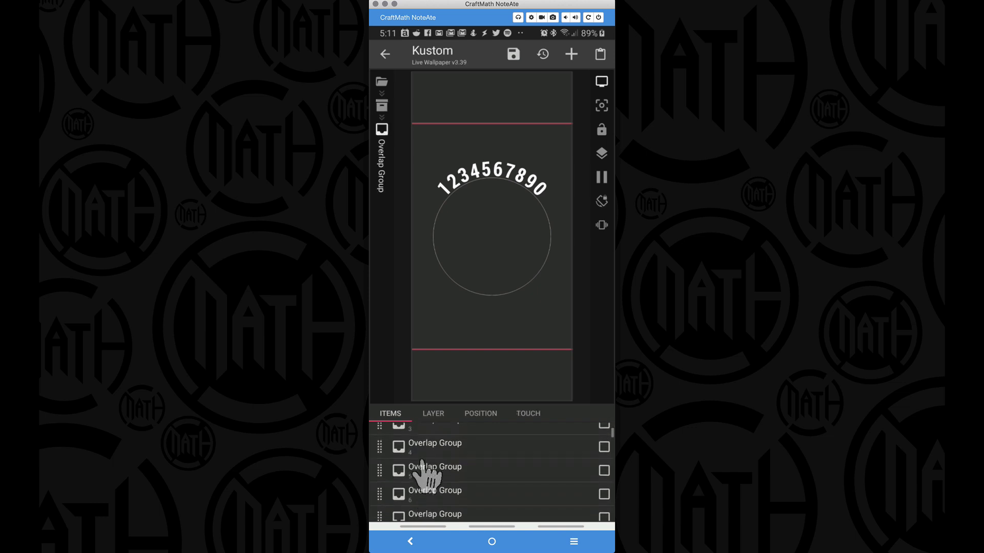
{"action": "scroll", "coordinate": [425, 474], "scroll_direction": "down", "scroll_amount": 5}
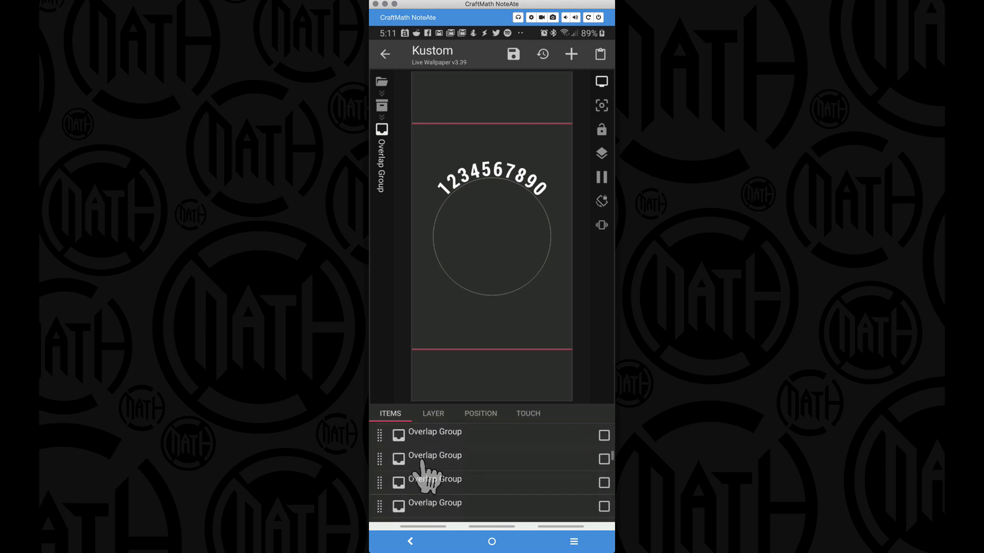
{"action": "scroll", "coordinate": [438, 506], "scroll_direction": "down", "scroll_amount": 1}
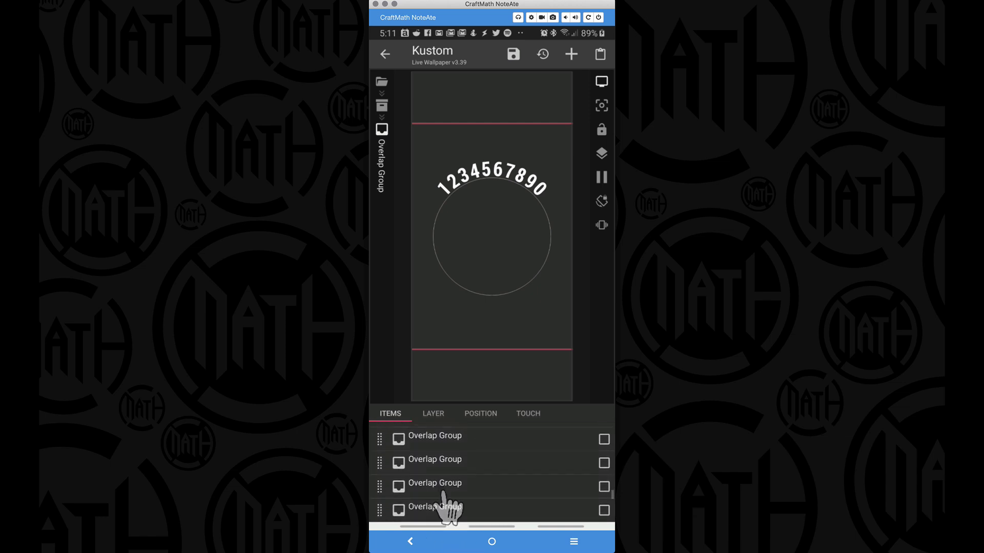
{"action": "scroll", "coordinate": [444, 495], "scroll_direction": "down", "scroll_amount": 2}
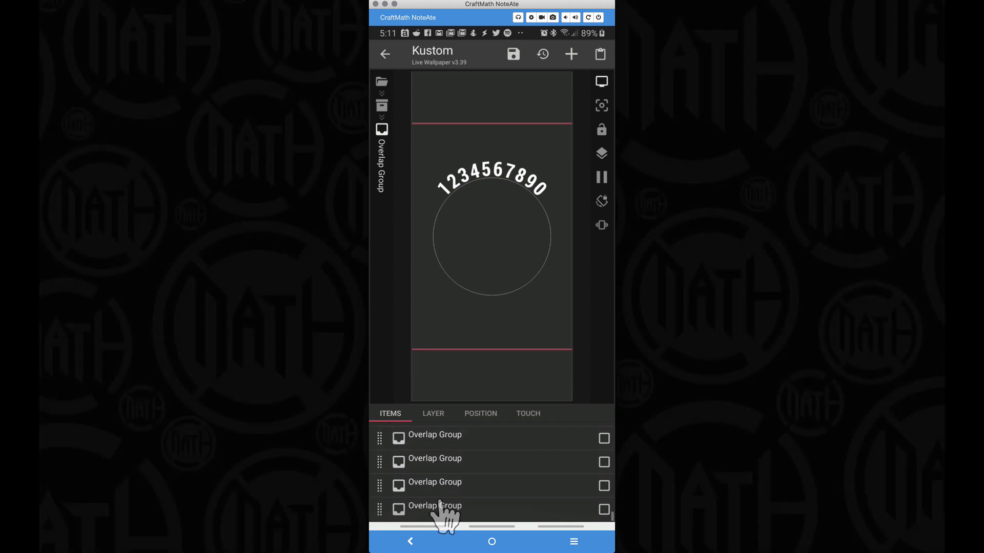
{"action": "scroll", "coordinate": [441, 505], "scroll_direction": "up", "scroll_amount": 10}
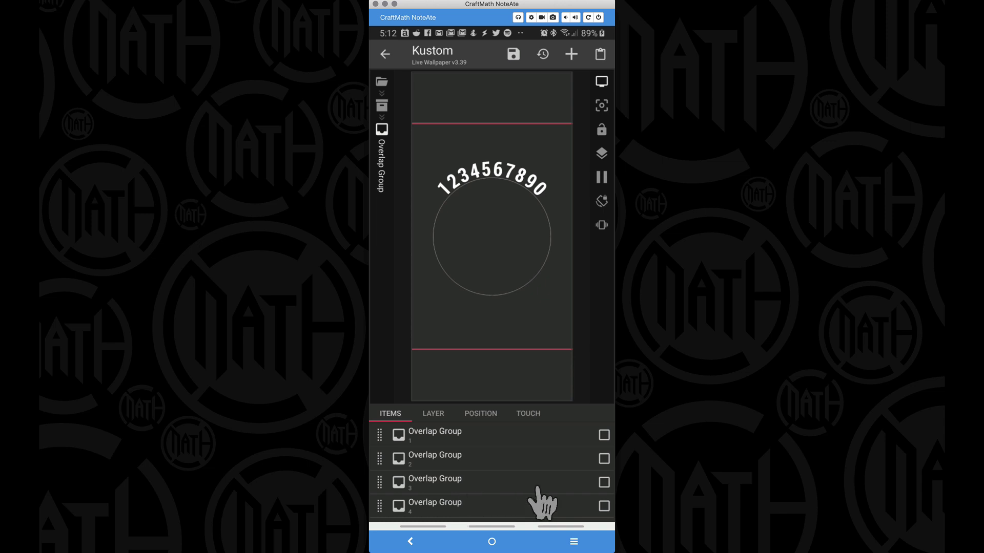
{"action": "left_click", "coordinate": [604, 459]}
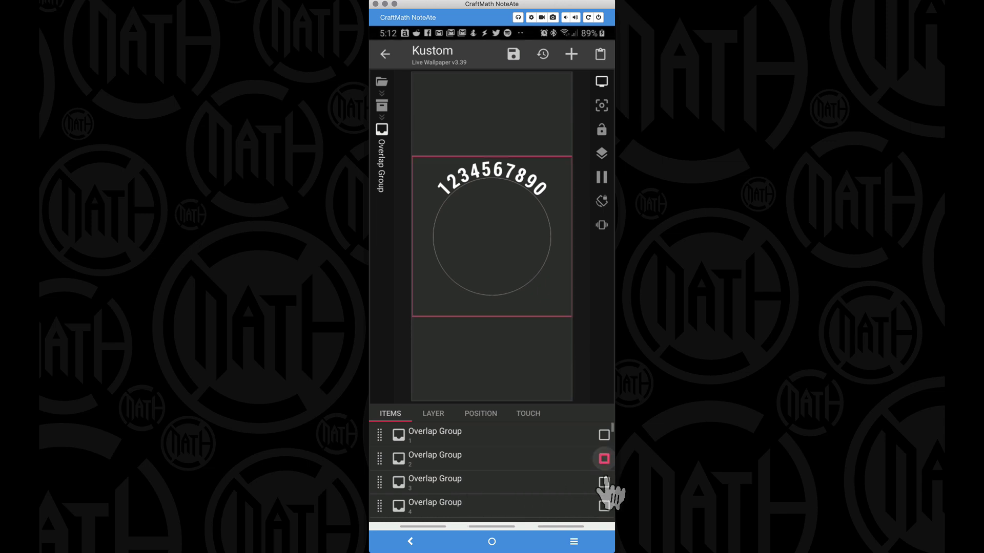
{"action": "left_click", "coordinate": [604, 482]}
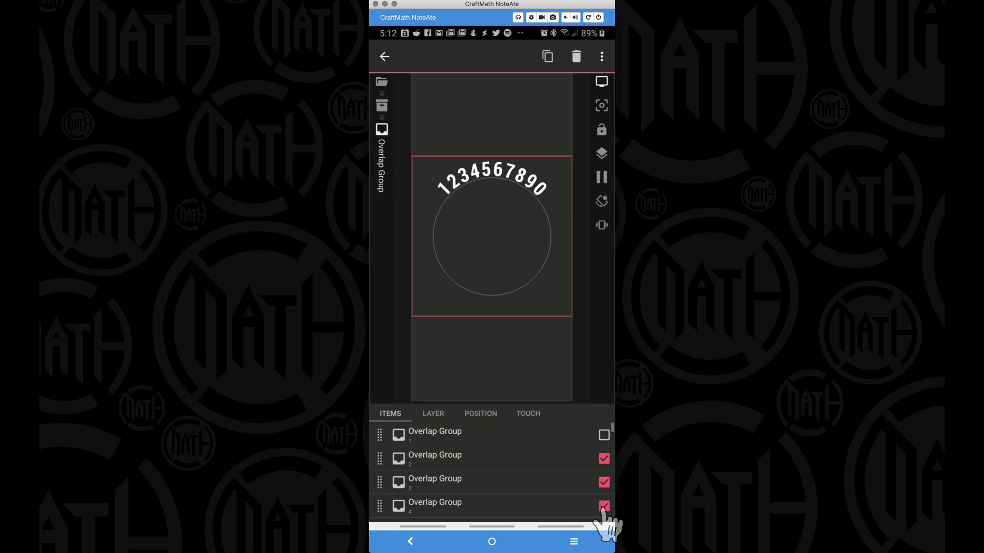
{"action": "scroll", "coordinate": [605, 527], "scroll_direction": "down", "scroll_amount": 5}
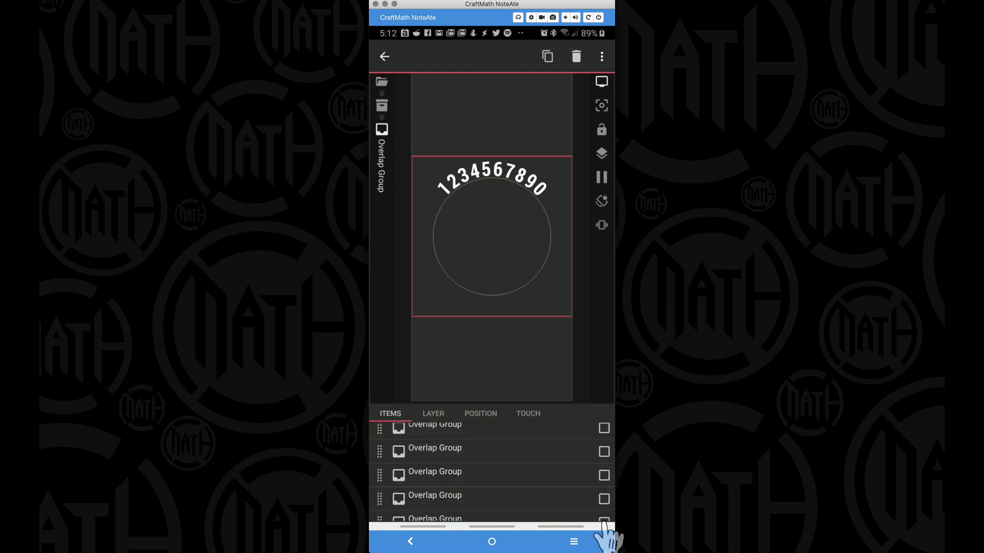
{"action": "scroll", "coordinate": [606, 508], "scroll_direction": "up", "scroll_amount": 5}
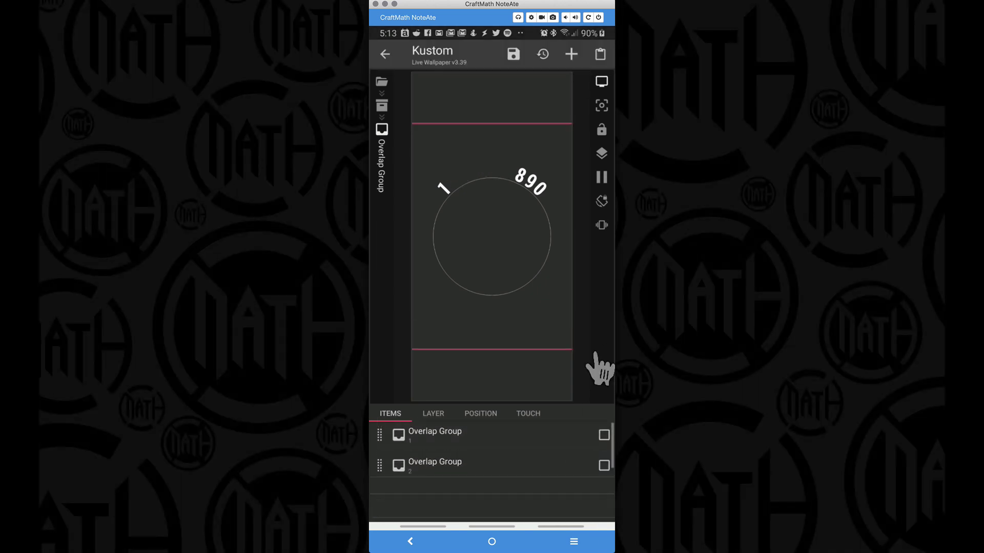
{"action": "left_click", "coordinate": [605, 459]}
{"action": "left_click", "coordinate": [604, 482]}
{"action": "left_click", "coordinate": [575, 57]}
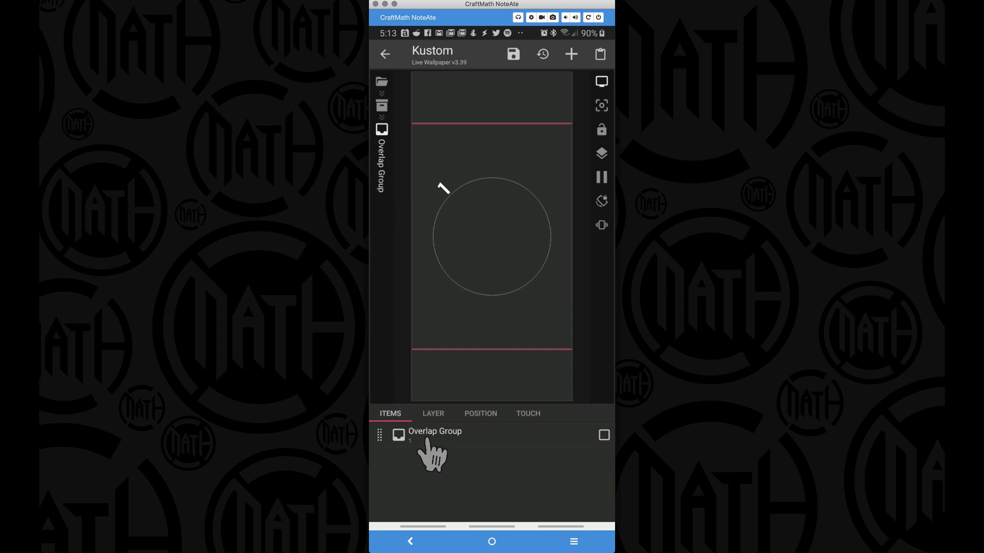
Copy the remaining nested Overlap Group and paste nine duplicates of it into the parent group.
{"action": "left_click", "coordinate": [604, 436]}
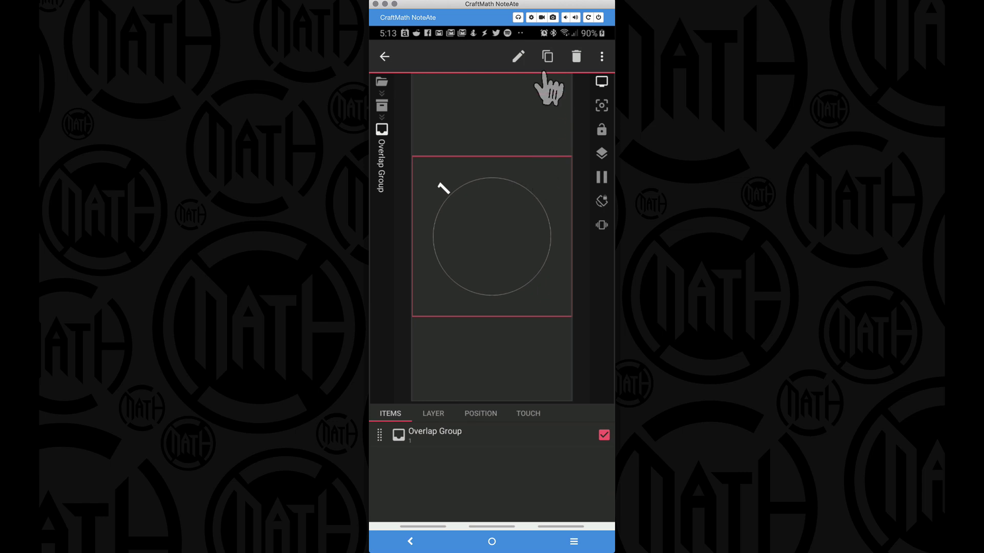
{"action": "left_click", "coordinate": [547, 57]}
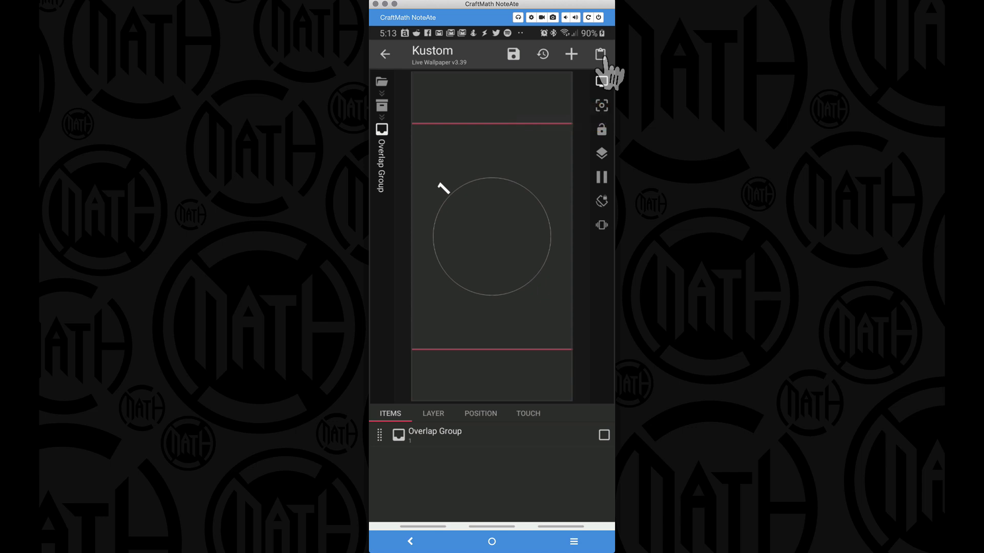
{"action": "left_click", "coordinate": [602, 56]}
{"action": "left_click", "coordinate": [602, 56]}
{"action": "left_click", "coordinate": [602, 56]}
{"action": "left_click", "coordinate": [602, 55]}
{"action": "left_click", "coordinate": [602, 56]}
{"action": "left_click", "coordinate": [602, 55]}
{"action": "left_click", "coordinate": [602, 55]}
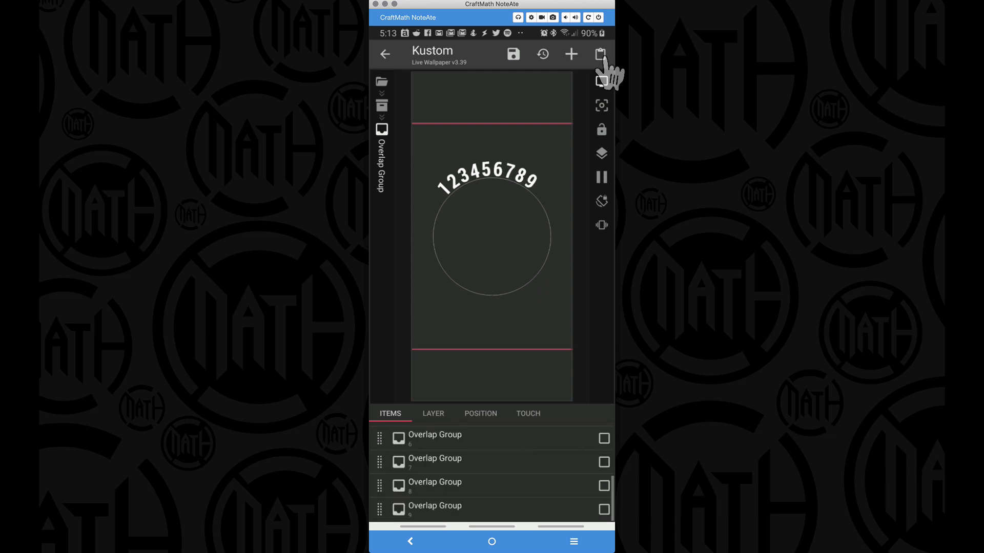
{"action": "left_click", "coordinate": [602, 55]}
{"action": "scroll", "coordinate": [519, 472], "scroll_direction": "up", "scroll_amount": 5}
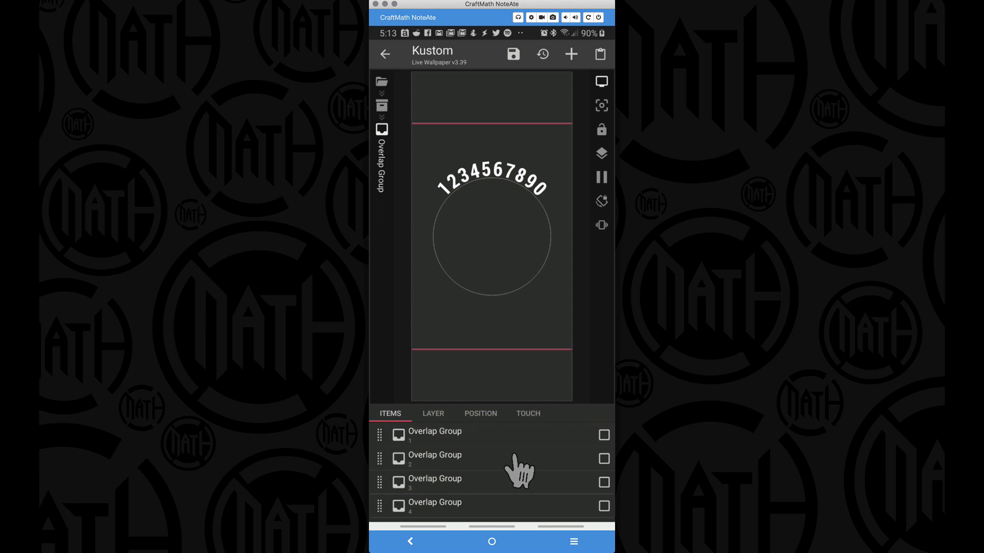
Examine the text formula of the Text item in the first nested Overlap Group and return to the parent group.
{"action": "left_click", "coordinate": [441, 440]}
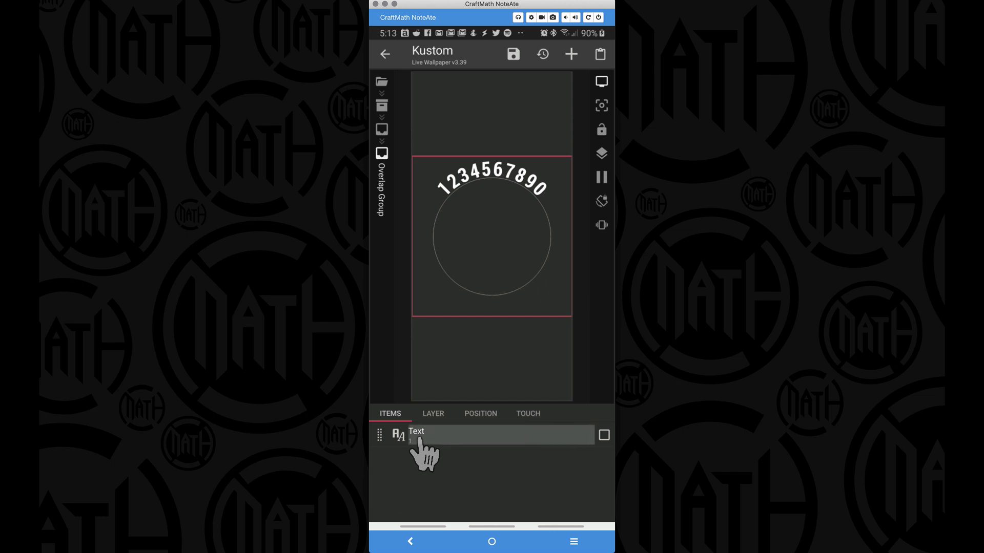
{"action": "left_click", "coordinate": [416, 435]}
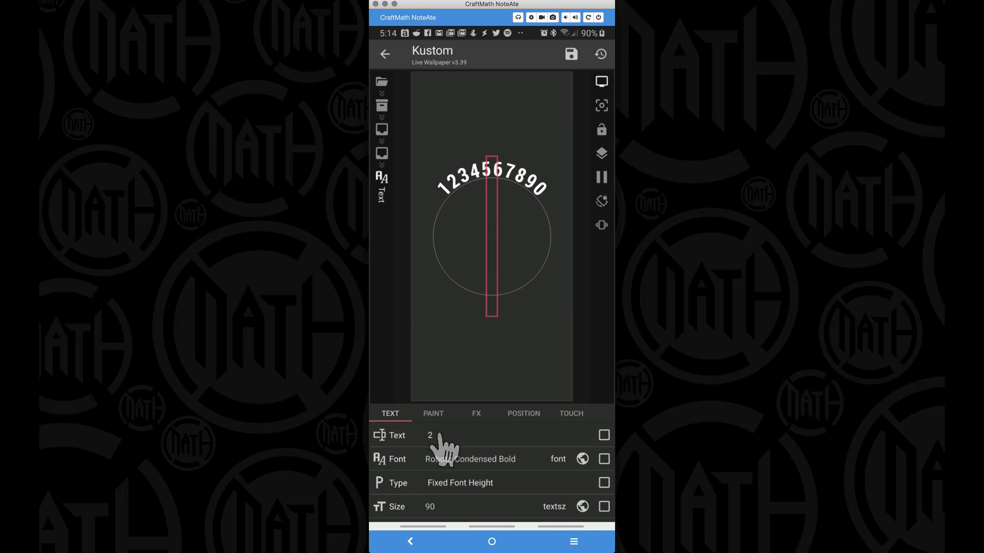
{"action": "left_click", "coordinate": [434, 437]}
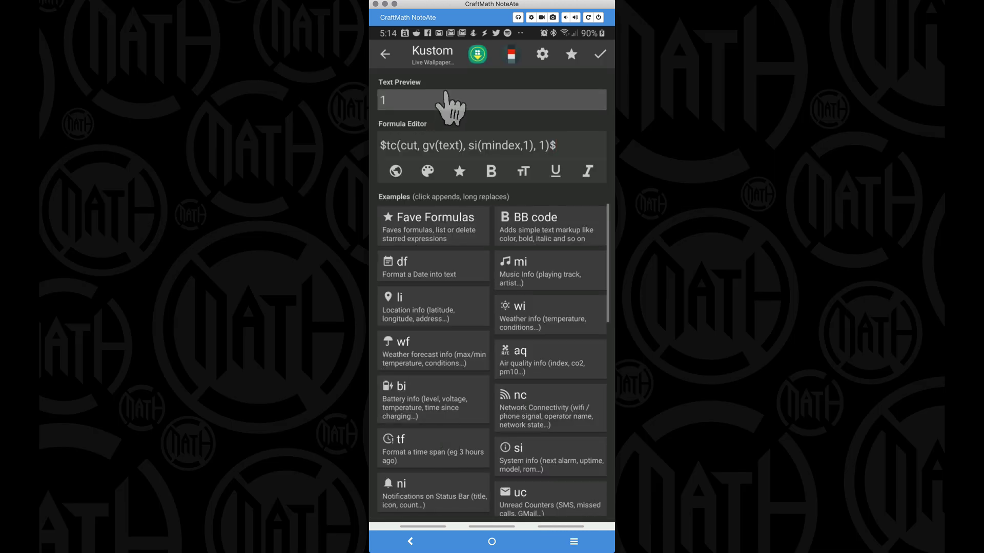
{"action": "key", "text": "Escape"}
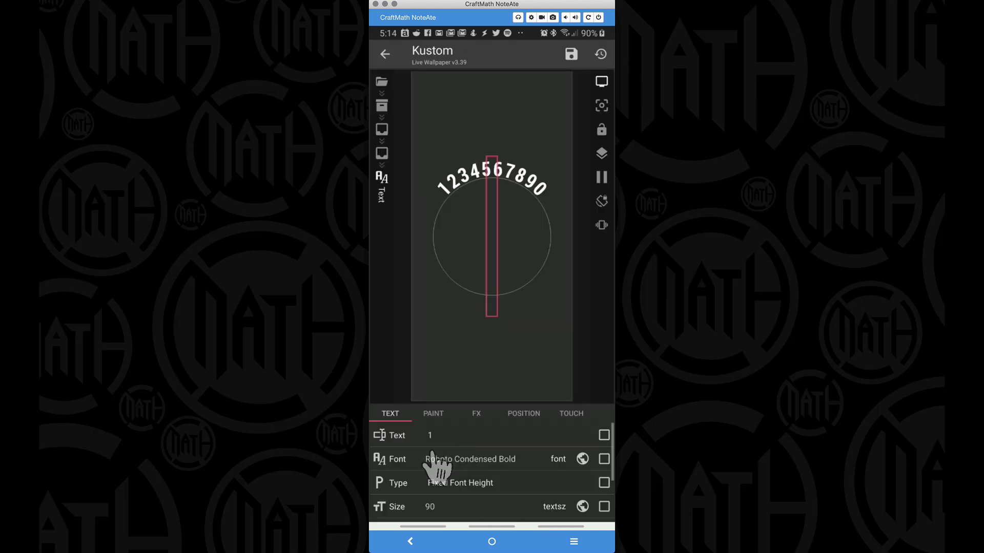
{"action": "left_click", "coordinate": [451, 440]}
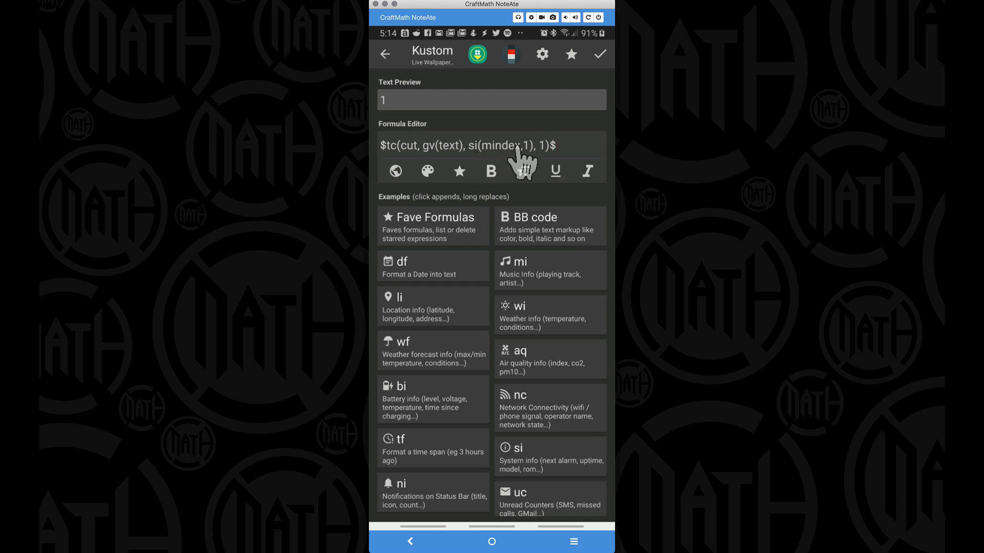
{"action": "left_click", "coordinate": [385, 53]}
{"action": "left_click", "coordinate": [382, 149]}
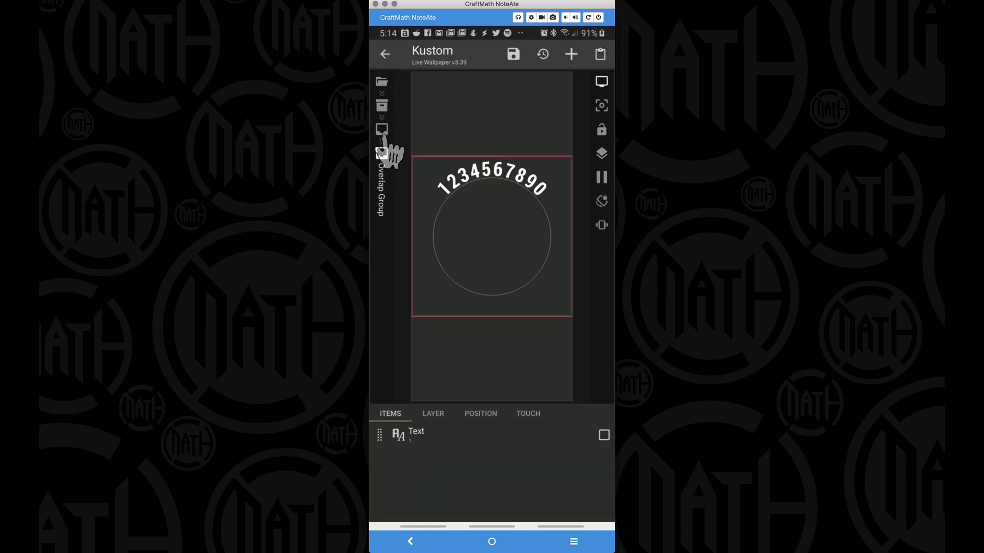
{"action": "left_click", "coordinate": [382, 131]}
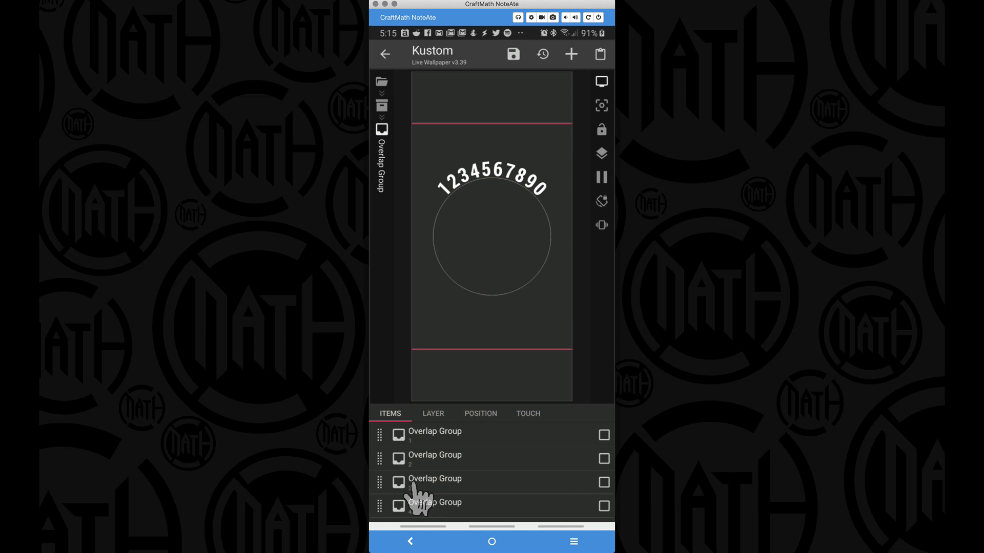
Examine the text formula of the Text item in the third nested Overlap Group.
{"action": "left_click", "coordinate": [419, 485]}
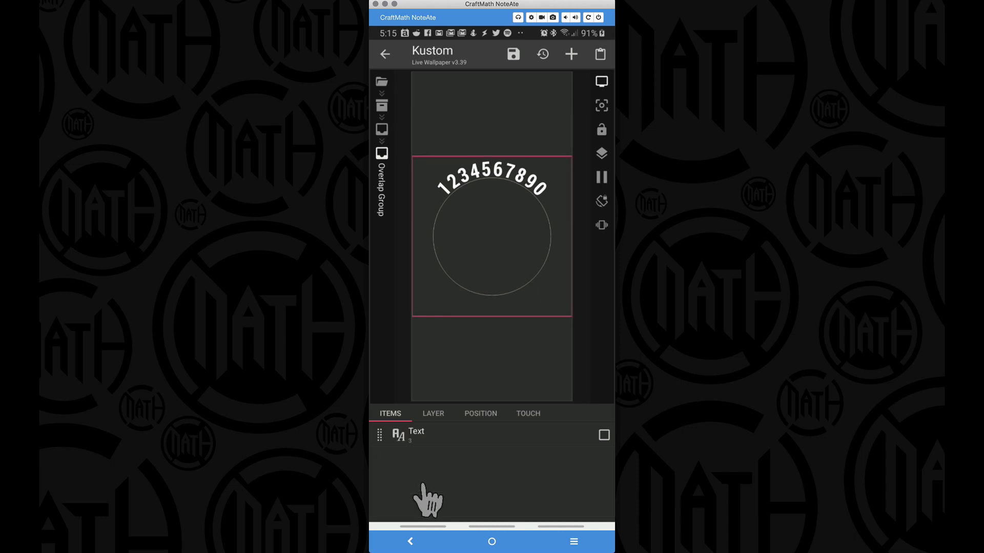
{"action": "left_click", "coordinate": [439, 446]}
{"action": "left_click", "coordinate": [445, 436]}
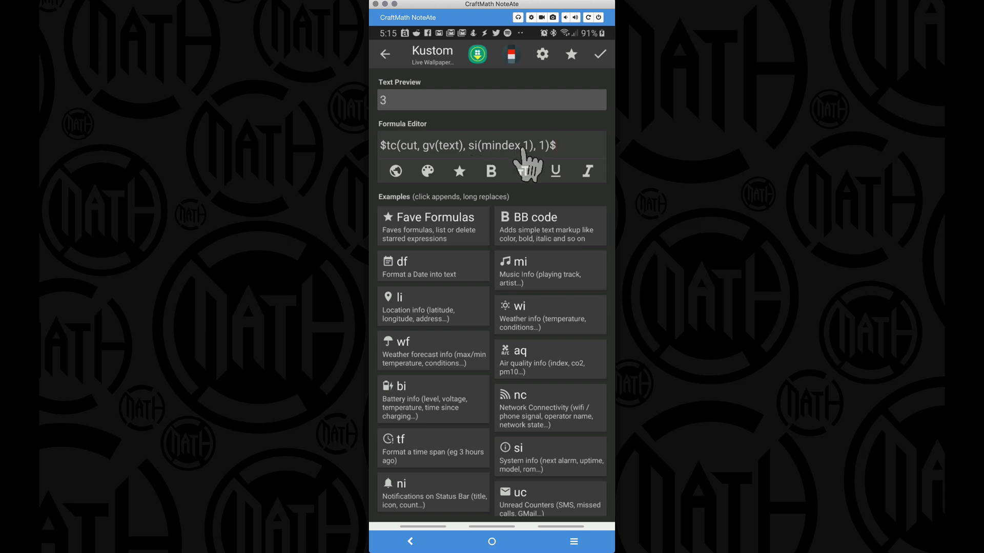
{"action": "left_click", "coordinate": [600, 54]}
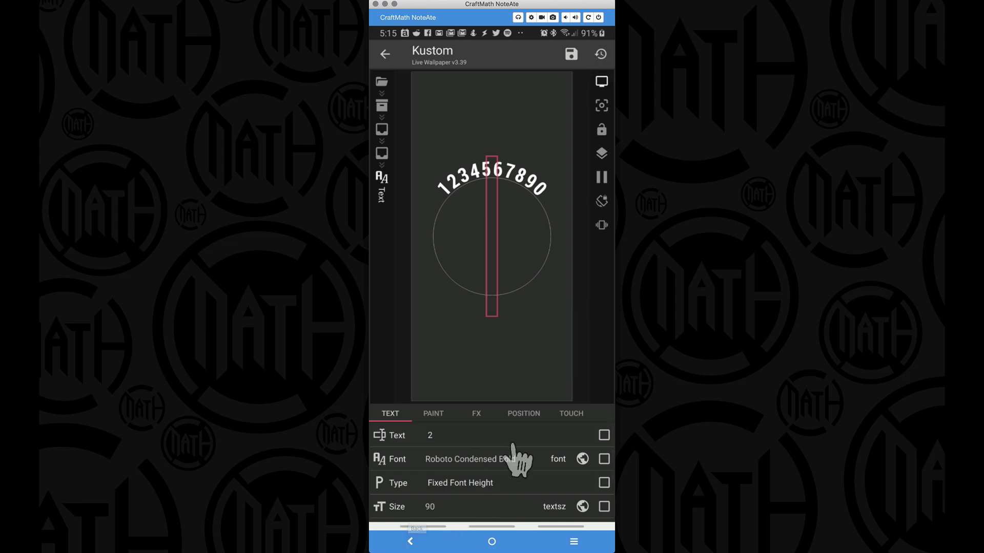
Disable the formula on the third Text item's bottom padding and set the padding to 225.
{"action": "left_click", "coordinate": [520, 415]}
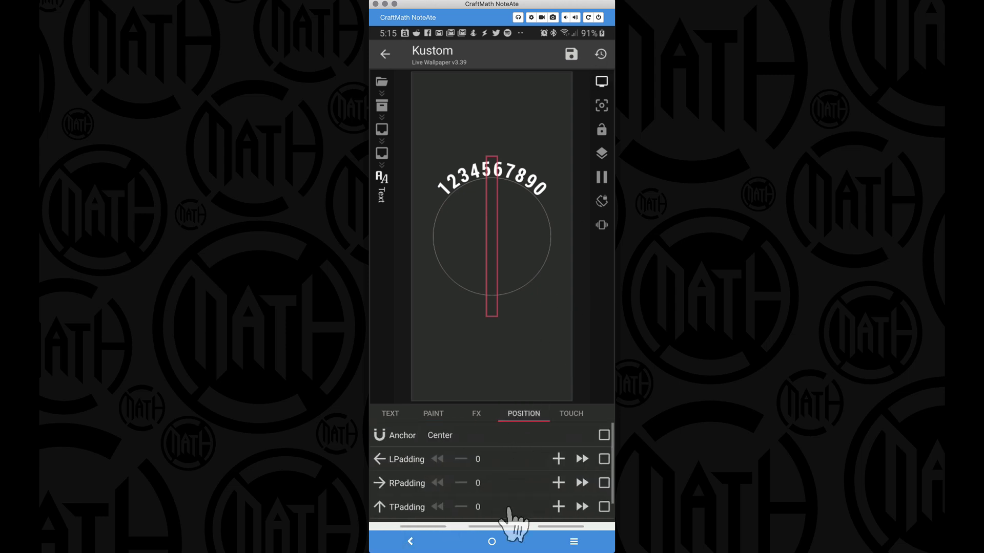
{"action": "scroll", "coordinate": [510, 517], "scroll_direction": "down", "scroll_amount": 1}
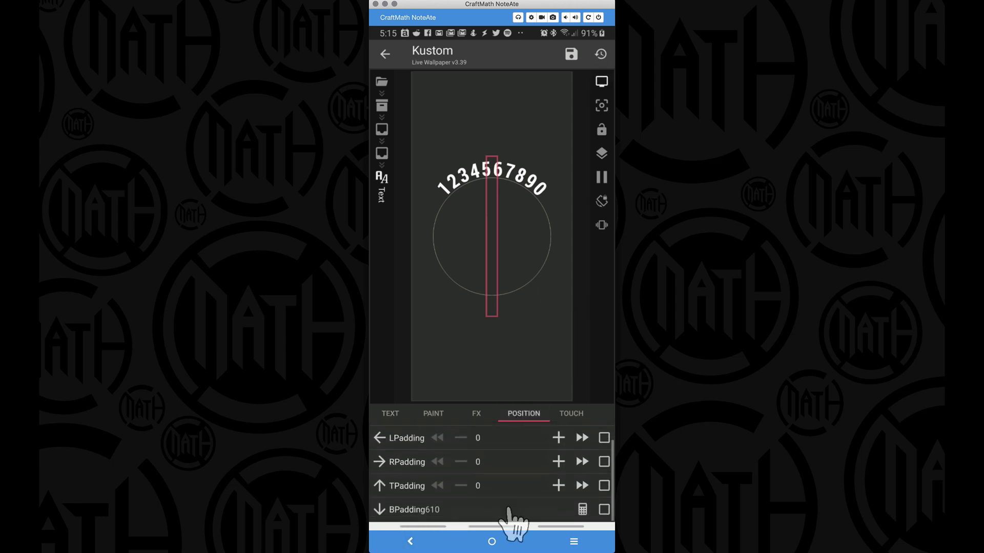
{"action": "left_click", "coordinate": [604, 509]}
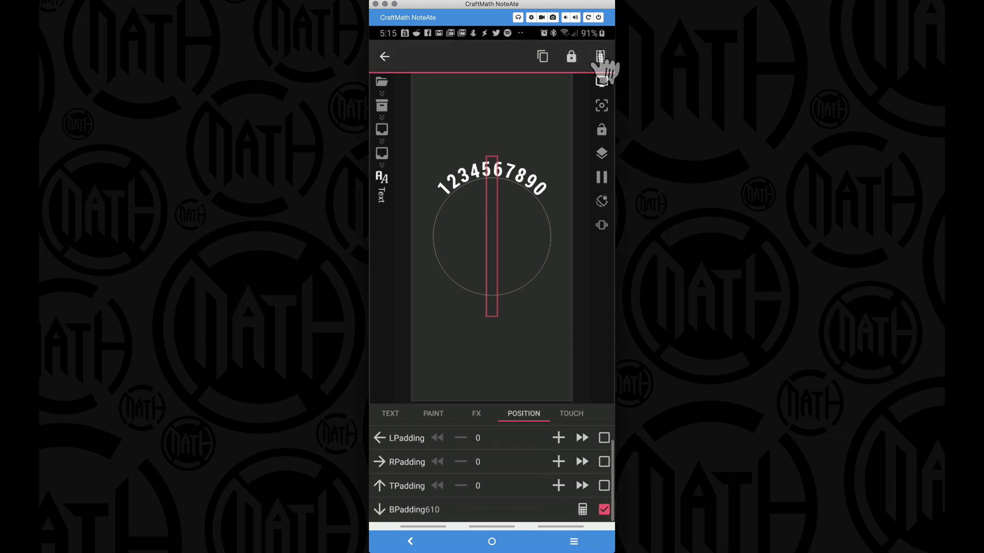
{"action": "left_click", "coordinate": [600, 57]}
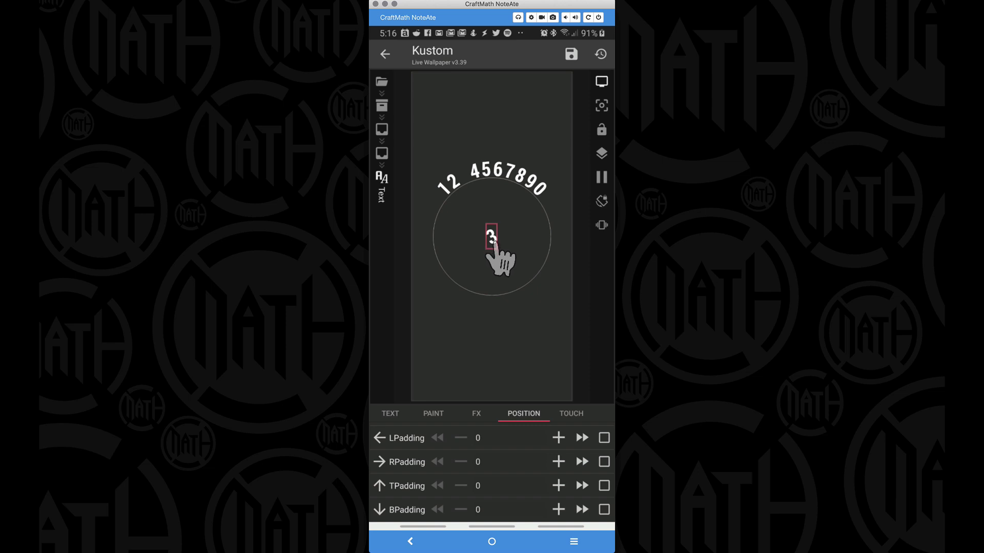
{"action": "left_click", "coordinate": [582, 509]}
{"action": "left_click", "coordinate": [582, 509]}
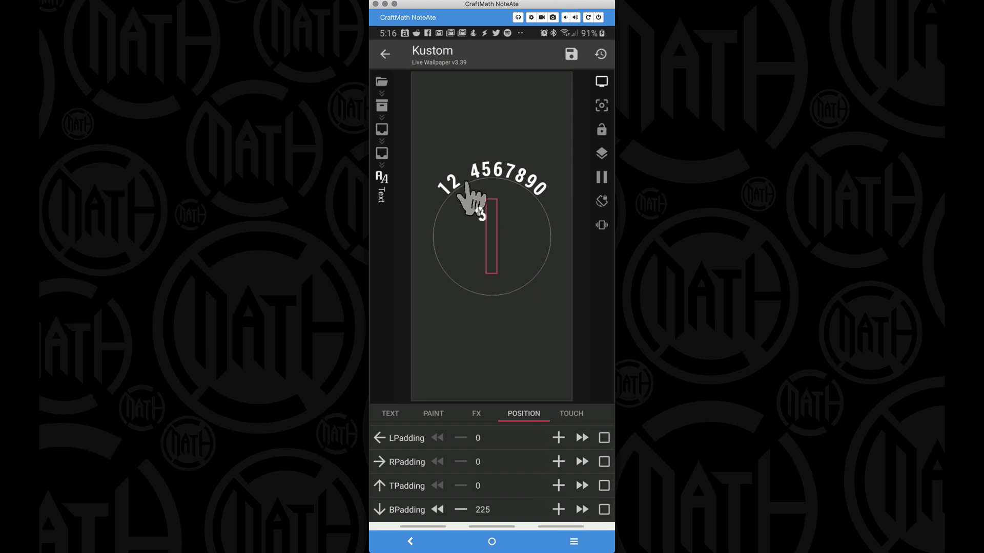
Restore the formula $gv(circlesz)+gv(extrapad)$ on the third Text item's bottom padding and return to the parent group's item list.
{"action": "left_click", "coordinate": [604, 509]}
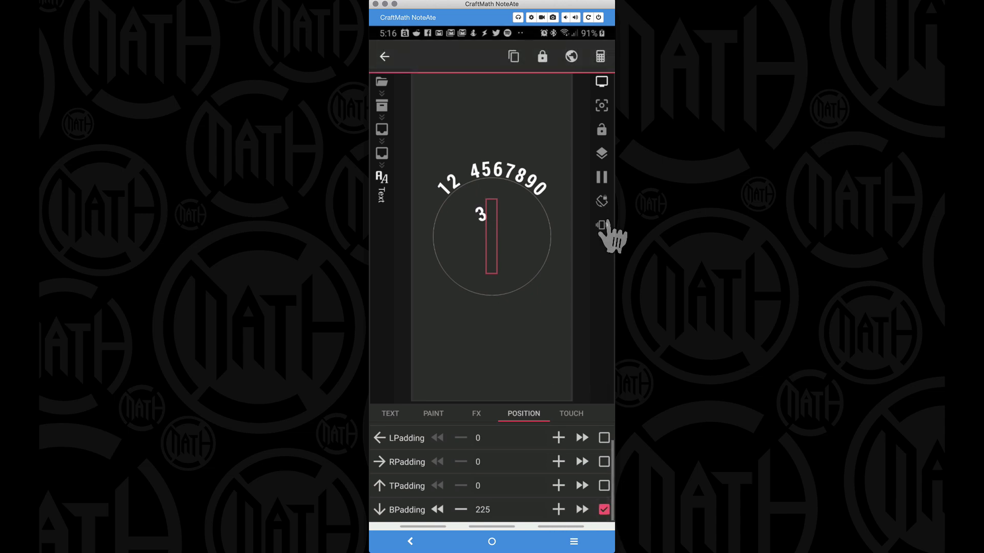
{"action": "left_click", "coordinate": [600, 56]}
{"action": "left_click", "coordinate": [583, 509]}
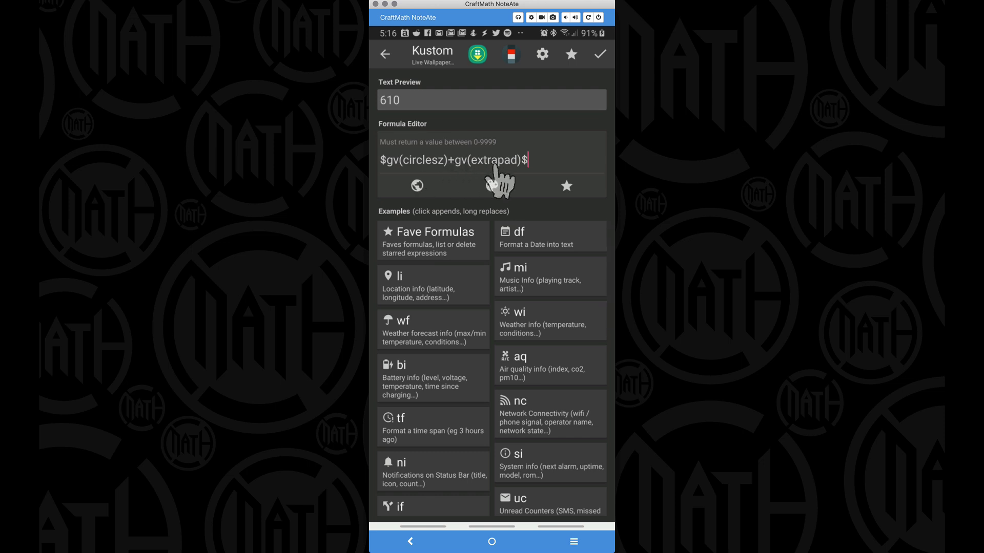
{"action": "left_click", "coordinate": [600, 55]}
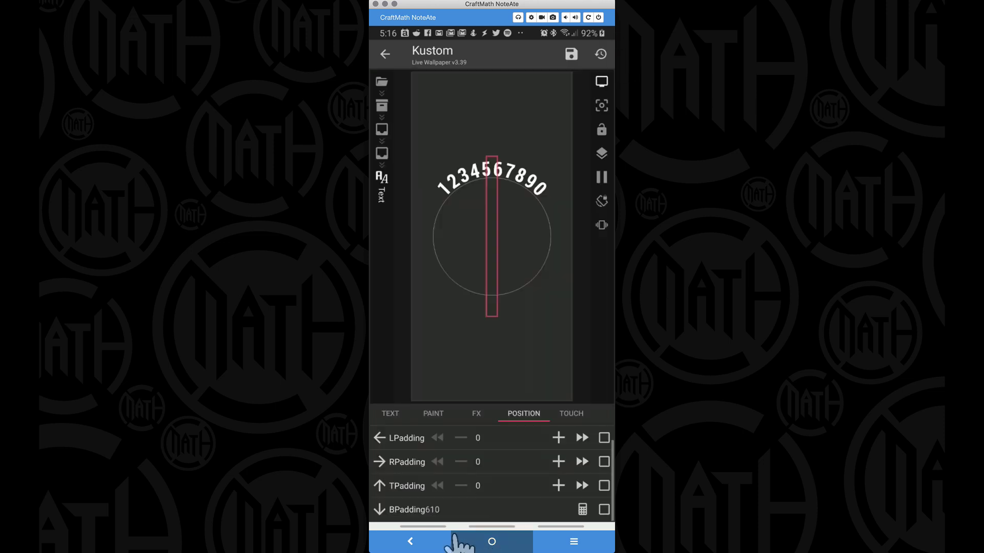
{"action": "left_click", "coordinate": [410, 541]}
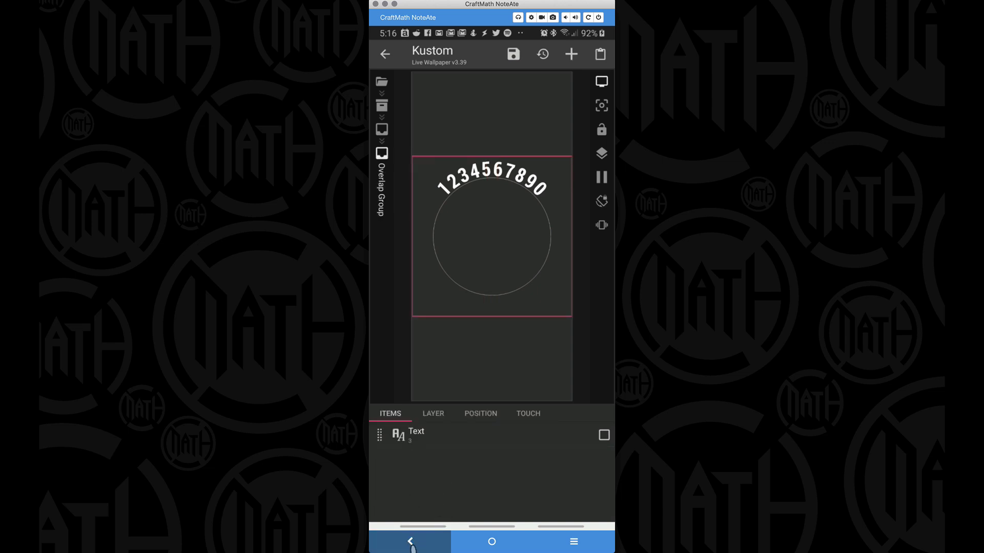
{"action": "left_click", "coordinate": [410, 542]}
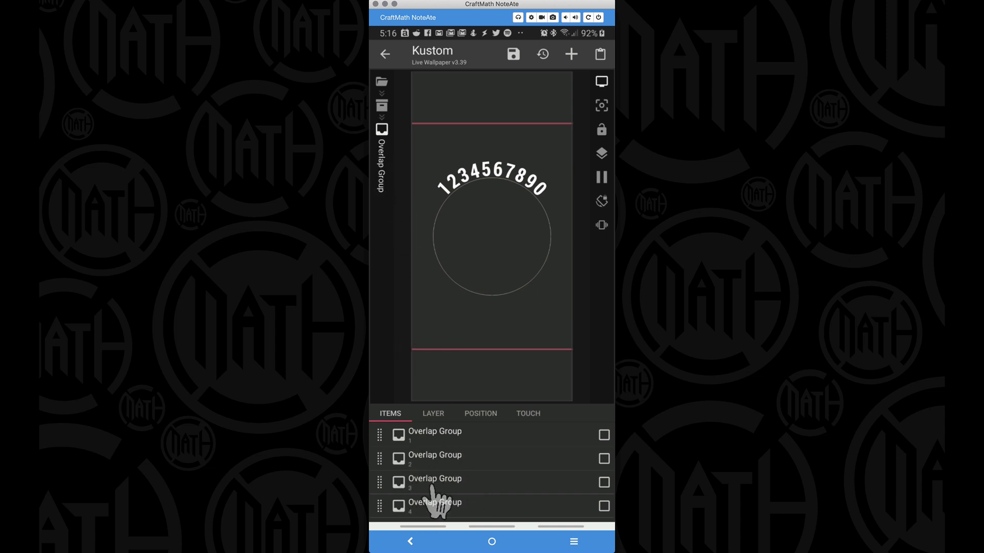
{"action": "scroll", "coordinate": [432, 487], "scroll_direction": "down", "scroll_amount": 5}
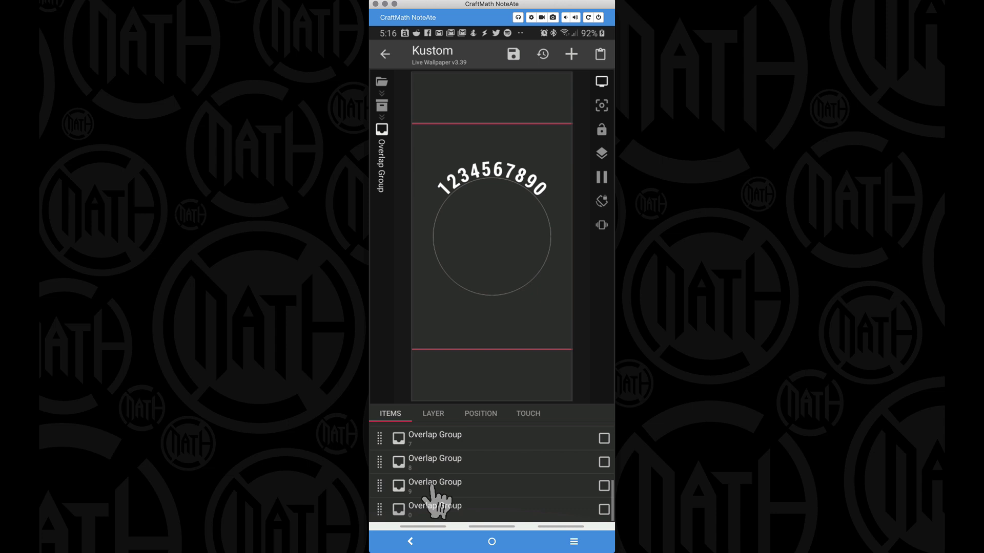
Try a manual rotation offset of 316 on the parent Overlap Group's layer in place of its formula, and restore the formula.
{"action": "scroll", "coordinate": [432, 492], "scroll_direction": "up", "scroll_amount": 5}
{"action": "left_click", "coordinate": [433, 415]}
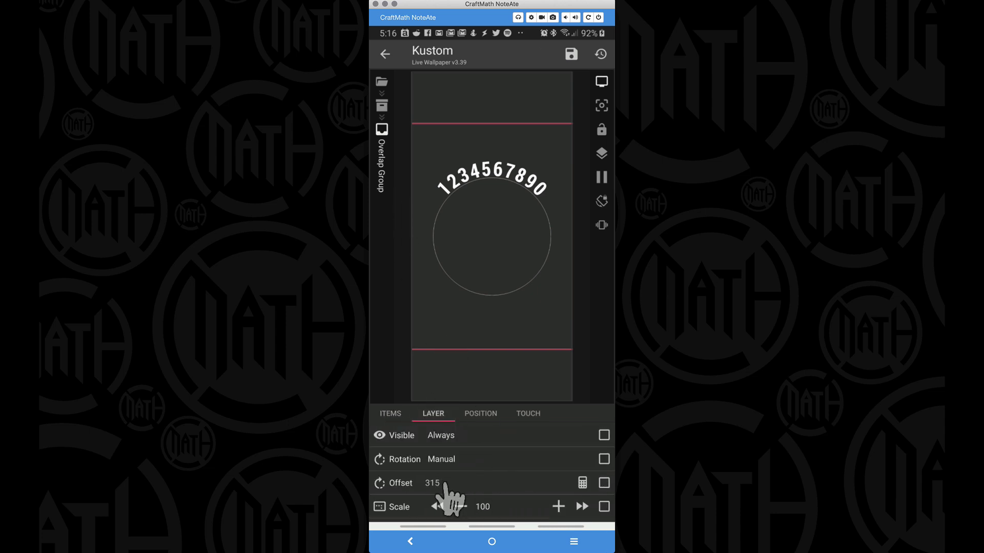
{"action": "left_click", "coordinate": [603, 484]}
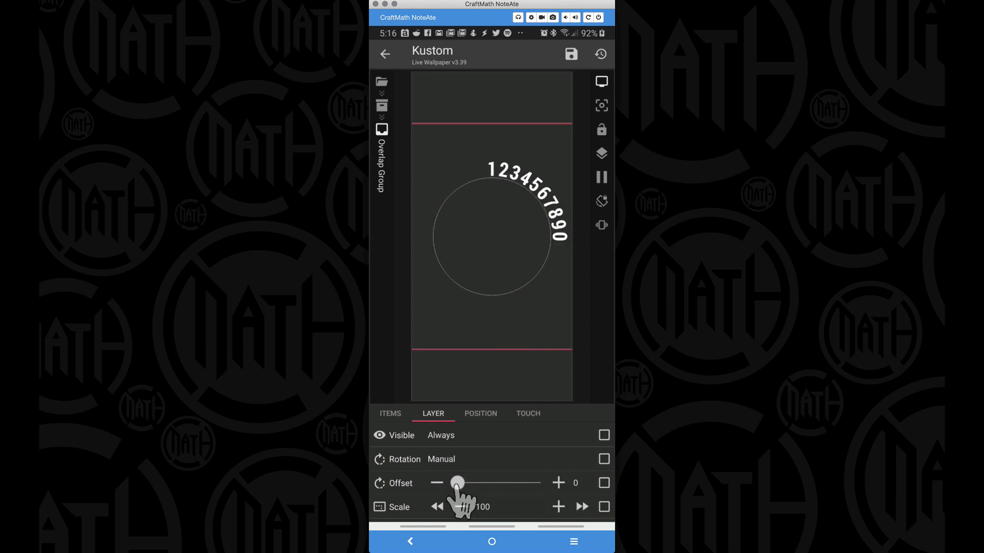
{"action": "left_click_drag", "start_coordinate": [458, 484], "coordinate": [527, 489]}
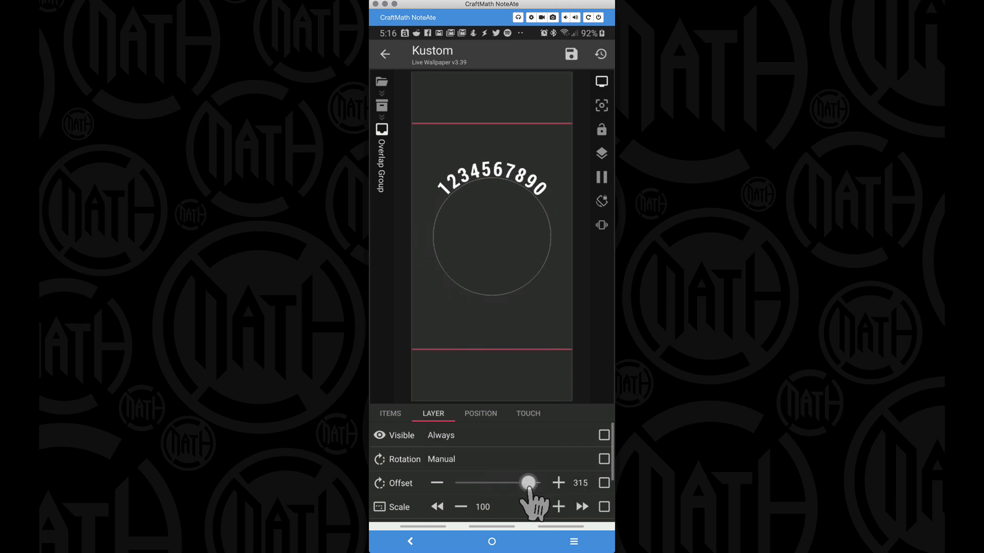
{"action": "left_click", "coordinate": [558, 484]}
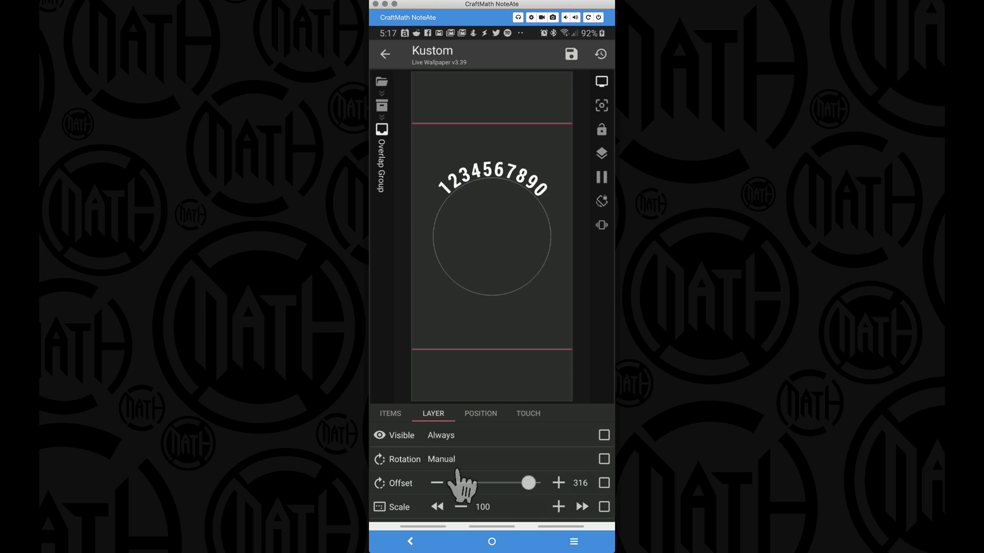
{"action": "left_click", "coordinate": [604, 482]}
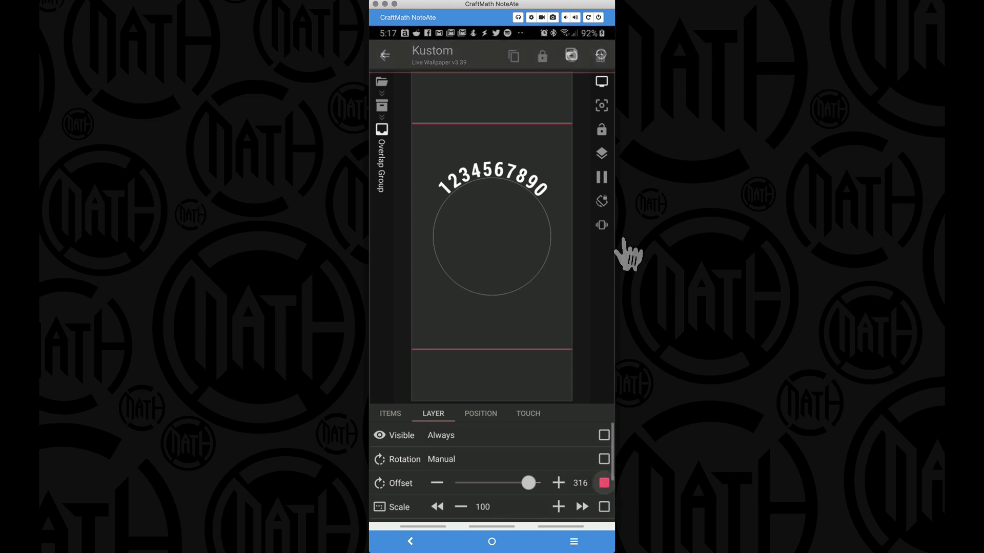
{"action": "left_click", "coordinate": [601, 56]}
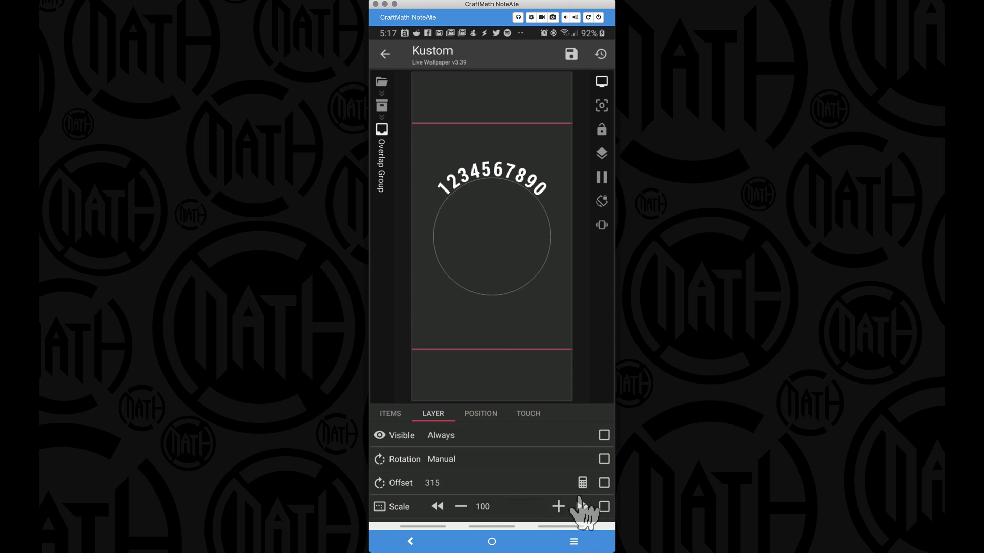
Shorten the parent Overlap Group's rotation offset formula to $360-tc(len,gv(text))*gv(extraang)/2$ by removing its last term.
{"action": "left_click", "coordinate": [582, 483]}
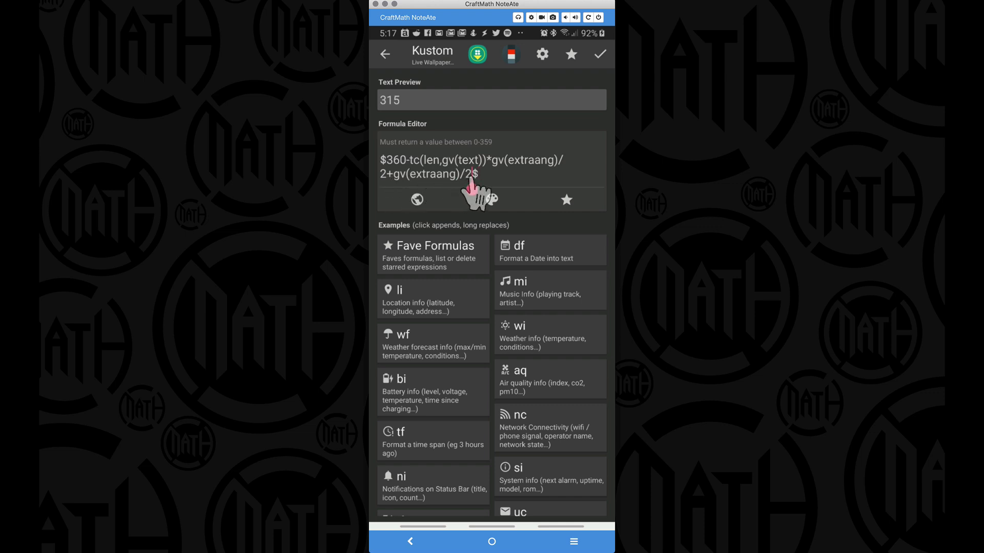
{"action": "left_click", "coordinate": [472, 177]}
{"action": "key", "text": "BackSpace"}
{"action": "key", "text": "BackSpace"}
{"action": "key", "text": "BackSpace"}
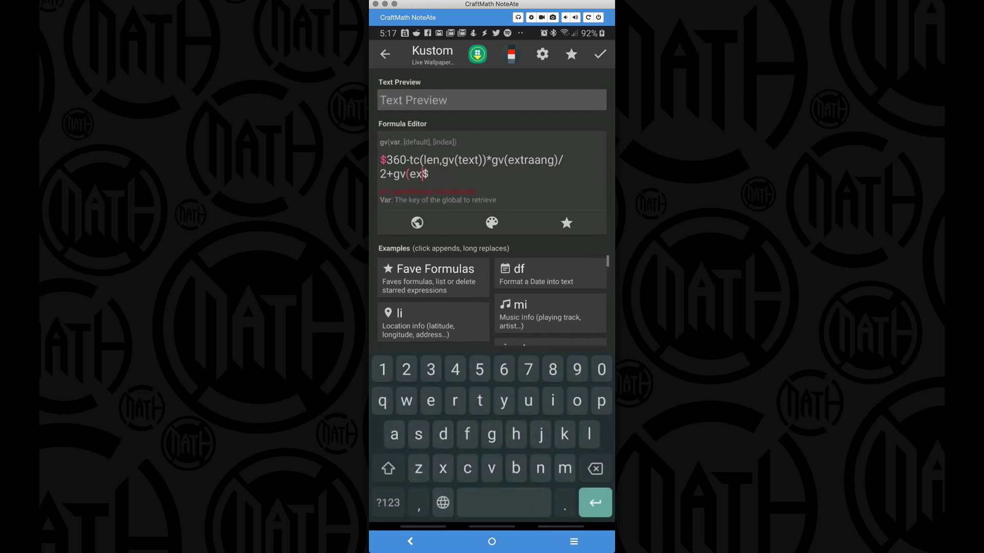
{"action": "key", "text": "BackSpace"}
{"action": "key", "text": "BackSpace"}
{"action": "key", "text": "BackSpace"}
{"action": "key", "text": "BackSpace"}
{"action": "key", "text": "BackSpace"}
{"action": "key", "text": "BackSpace"}
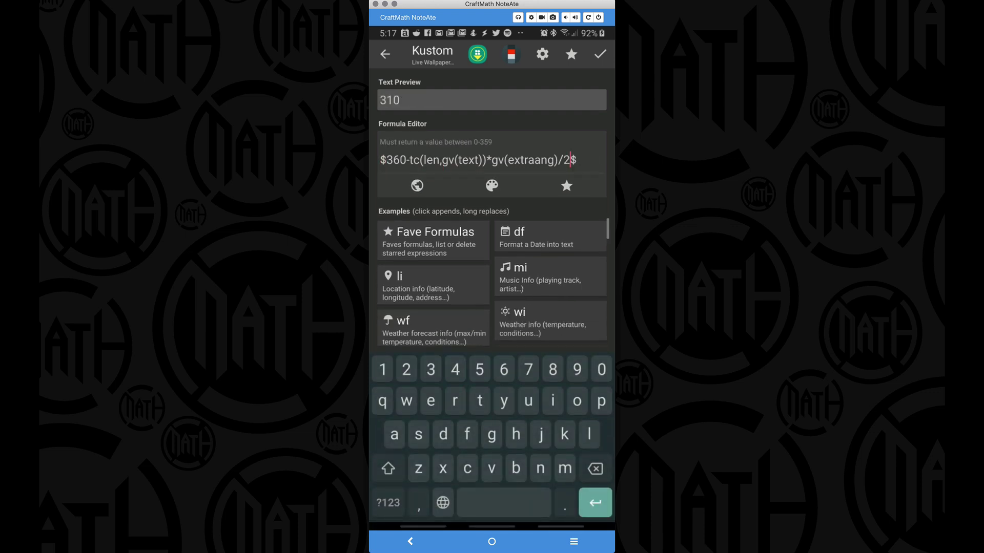
{"action": "left_click", "coordinate": [600, 55]}
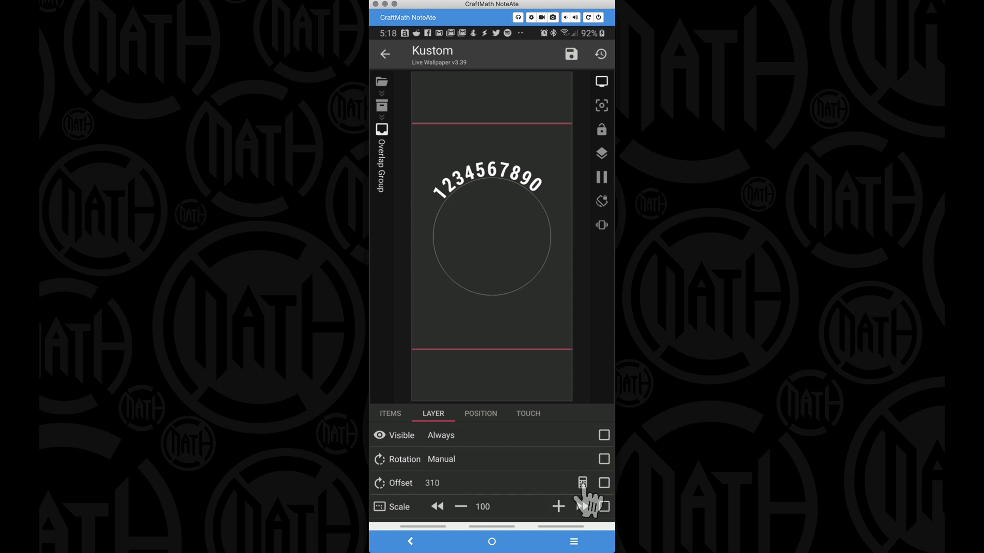
Add +gv(extraang)/2 back to the end of the parent Overlap Group's rotation offset formula.
{"action": "left_click", "coordinate": [582, 484]}
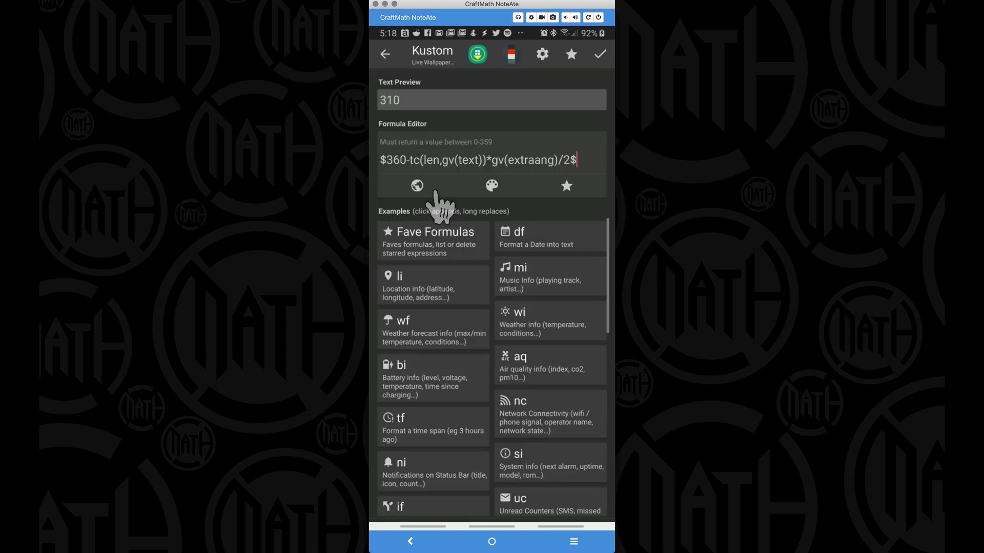
{"action": "left_click", "coordinate": [572, 161]}
{"action": "type", "text": "+gv(extra"}
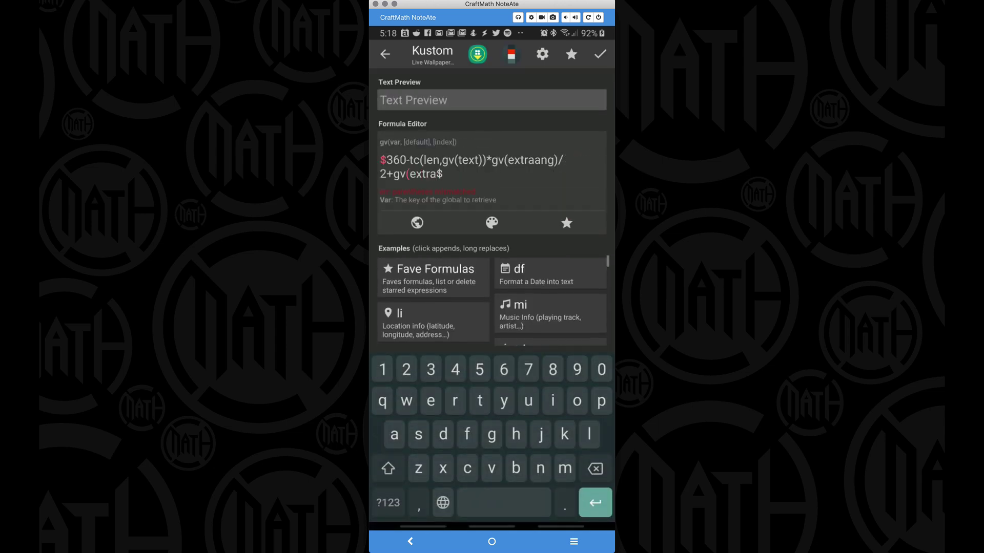
{"action": "type", "text": "ang)/2"}
{"action": "left_click", "coordinate": [600, 54]}
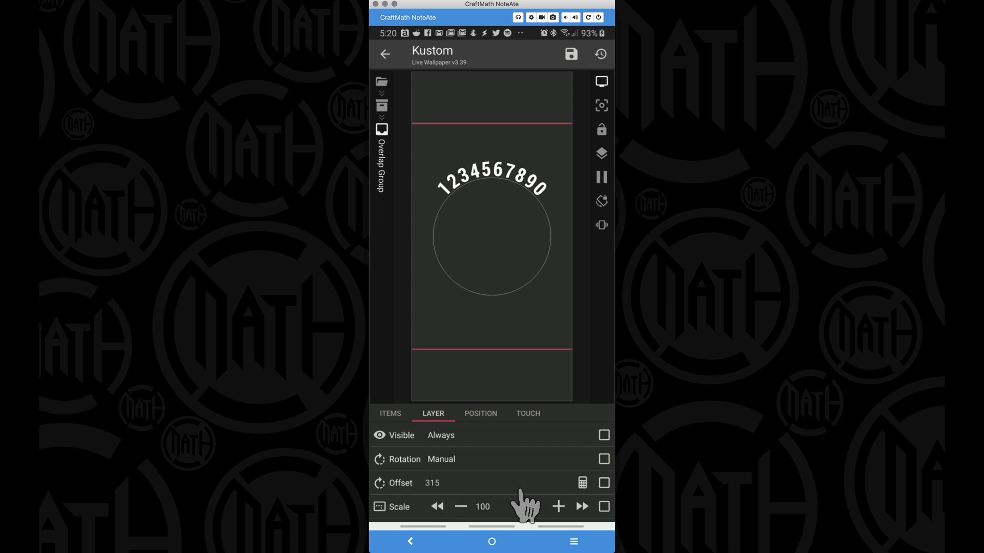
Return to the parent Overlap Group's list of nested groups.
{"action": "left_click", "coordinate": [424, 539]}
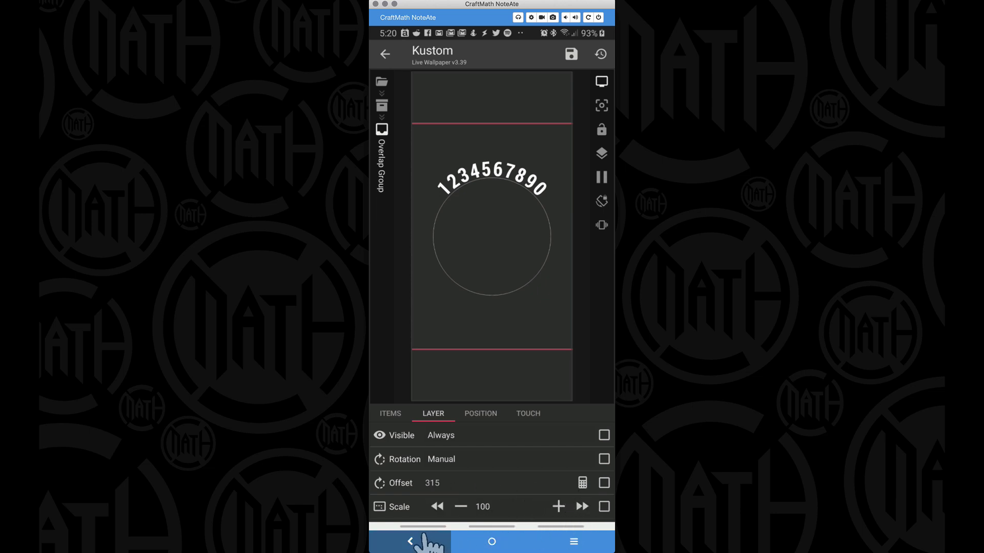
{"action": "left_click", "coordinate": [432, 461]}
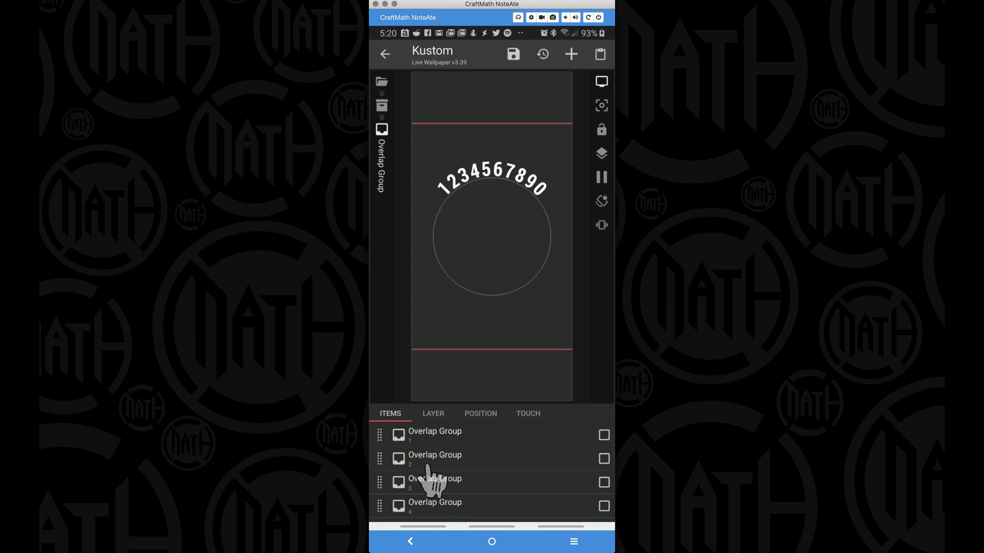